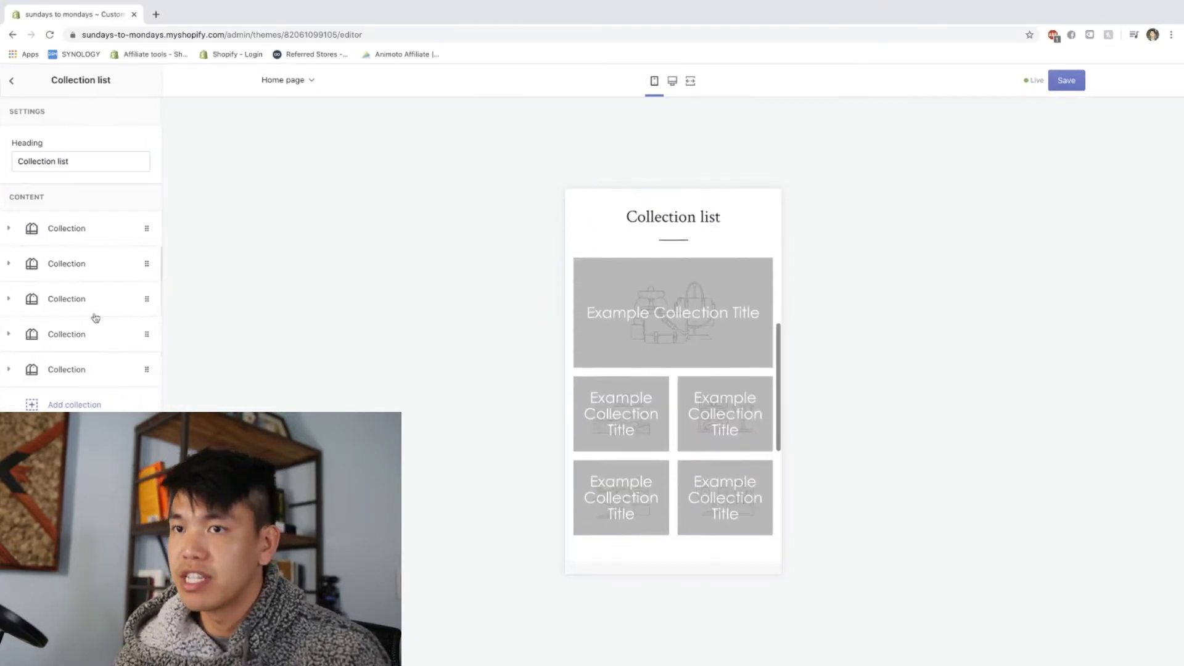
# Remove the default Collection list and Newsletter sections from the homepage.
pyautogui.click(74, 646)
pyautogui.click(66, 245)
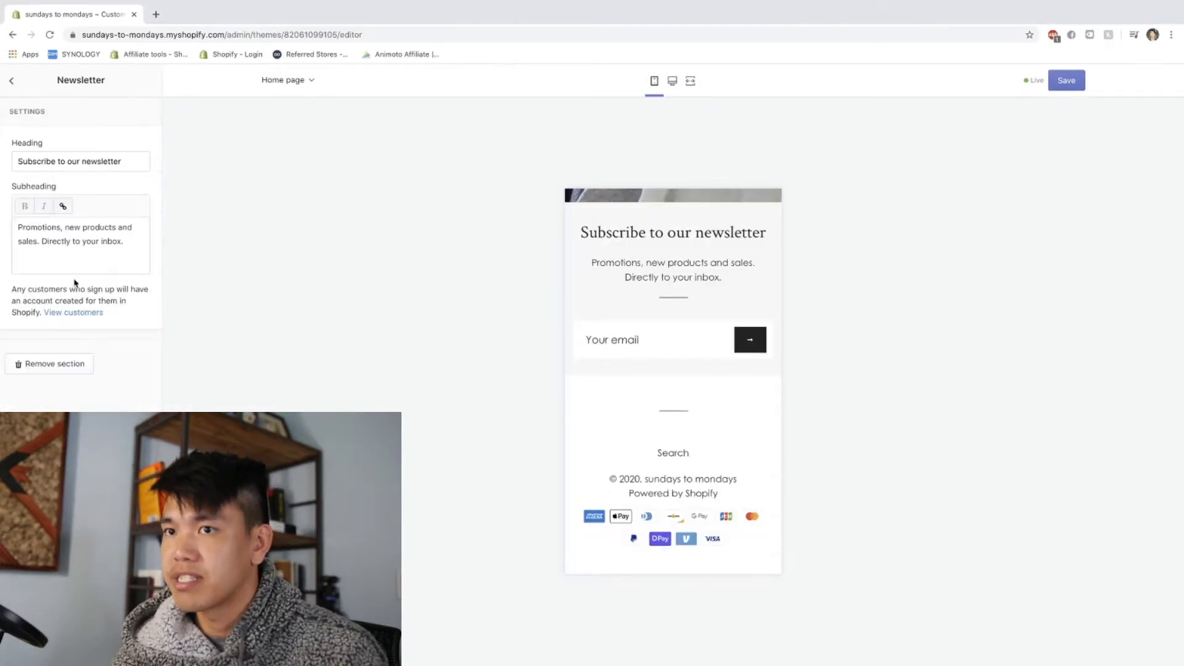
pyautogui.click(55, 364)
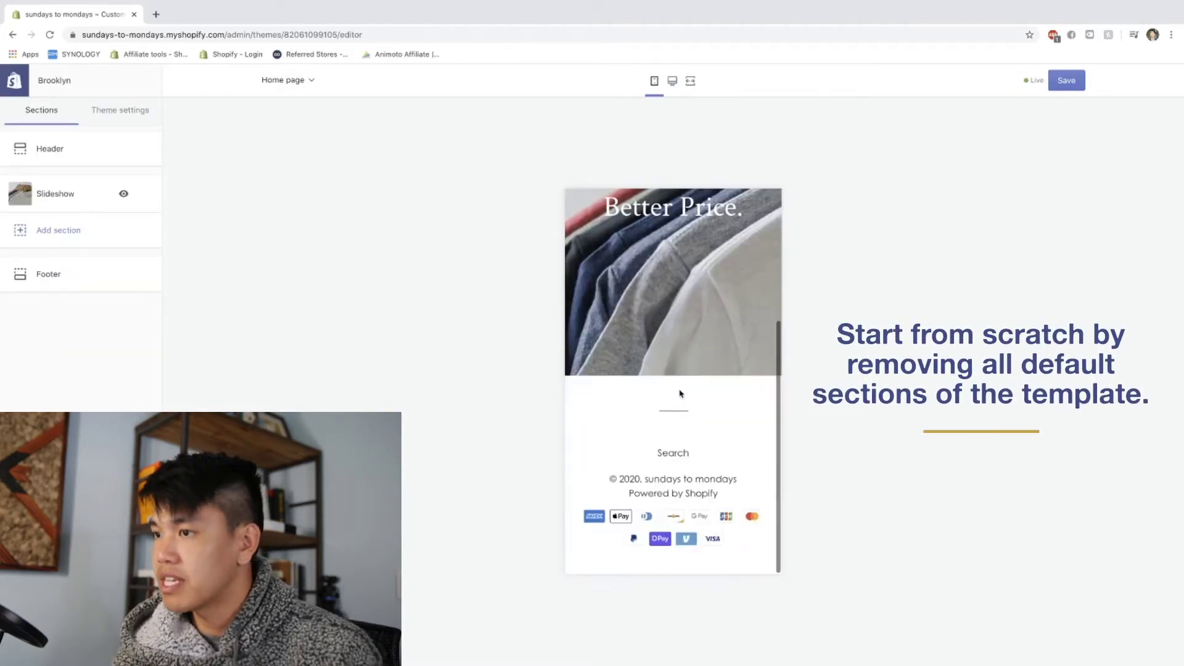
# Browse the catalogue of addable section types, previewing Featured product.
pyautogui.click(58, 230)
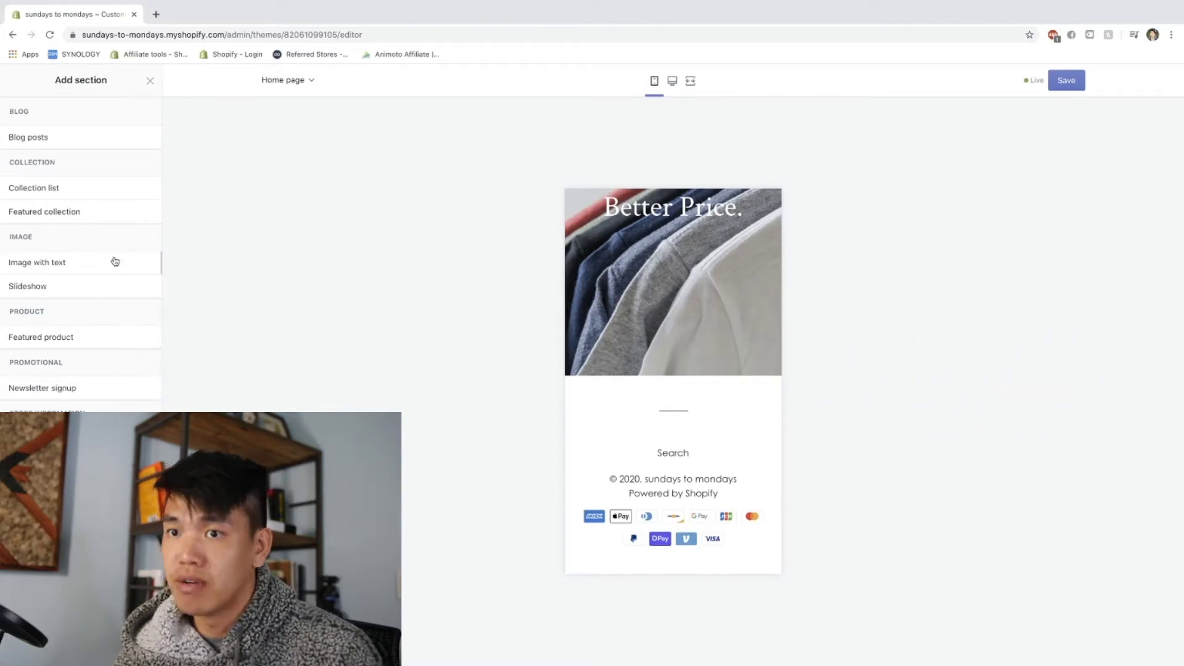
pyautogui.moveTo(131, 343)
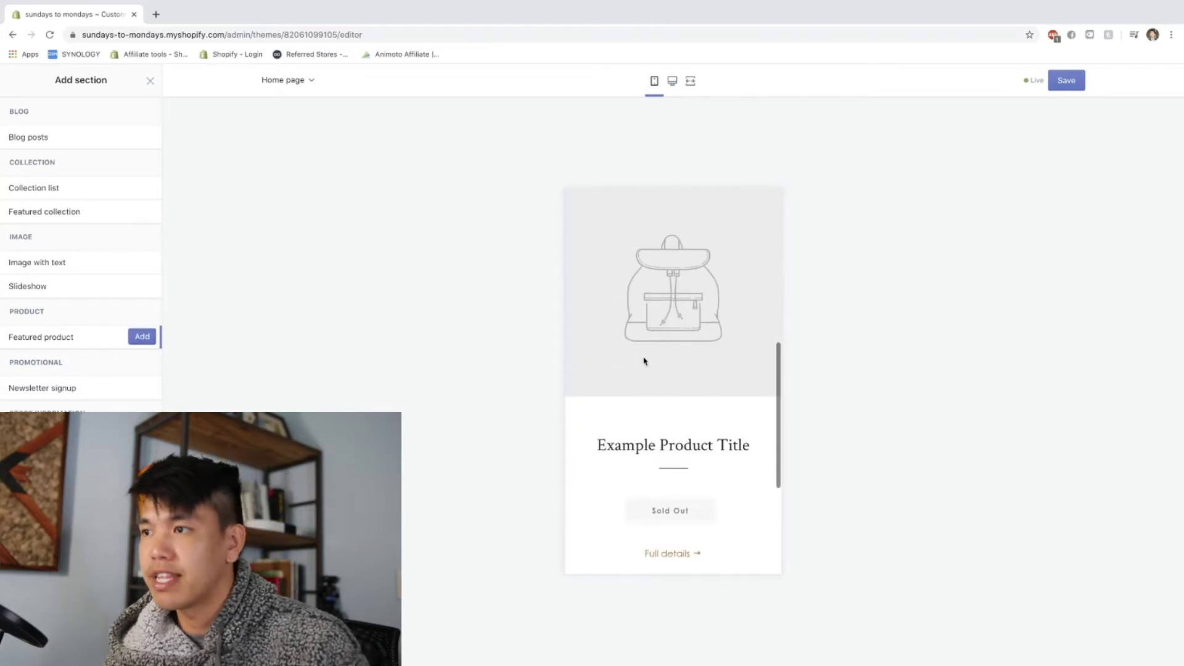
pyautogui.scroll(2, 649, 360)
pyautogui.scroll(-4, 648, 360)
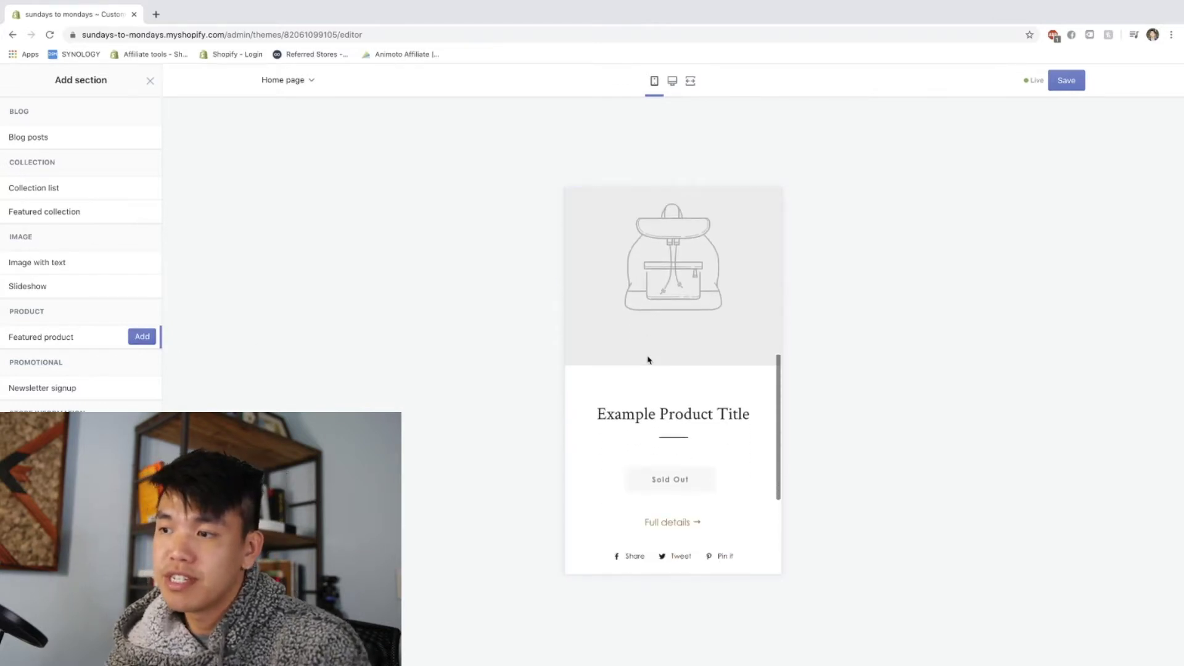
pyautogui.scroll(1, 663, 405)
pyautogui.scroll(2, 664, 402)
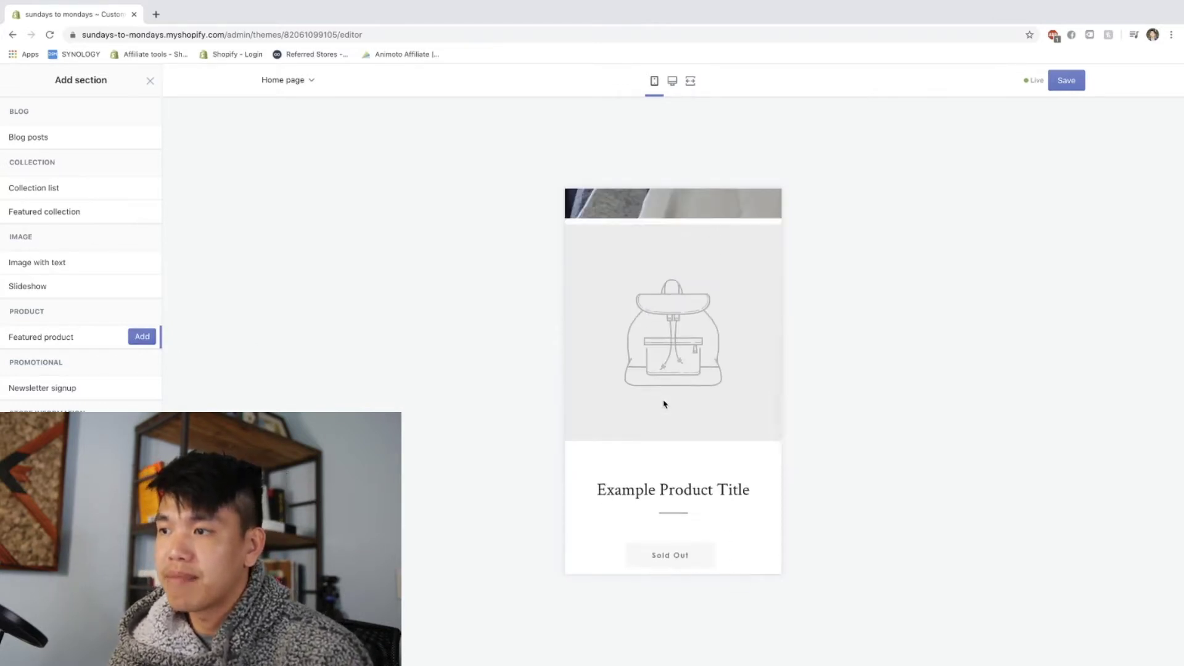
pyautogui.scroll(3, 664, 402)
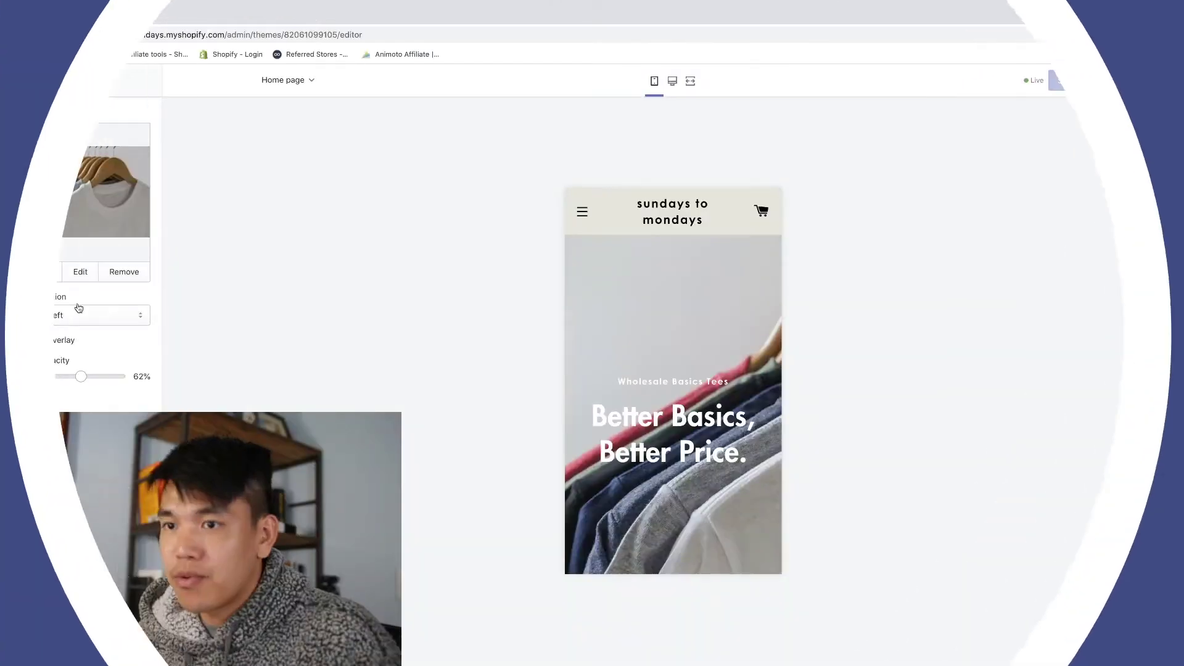
# Review the Slideshow settings (Bottom left position, 62% overlay) and go back to the homepage sections.
pyautogui.scroll(-1, 74, 319)
pyautogui.scroll(-1, 74, 318)
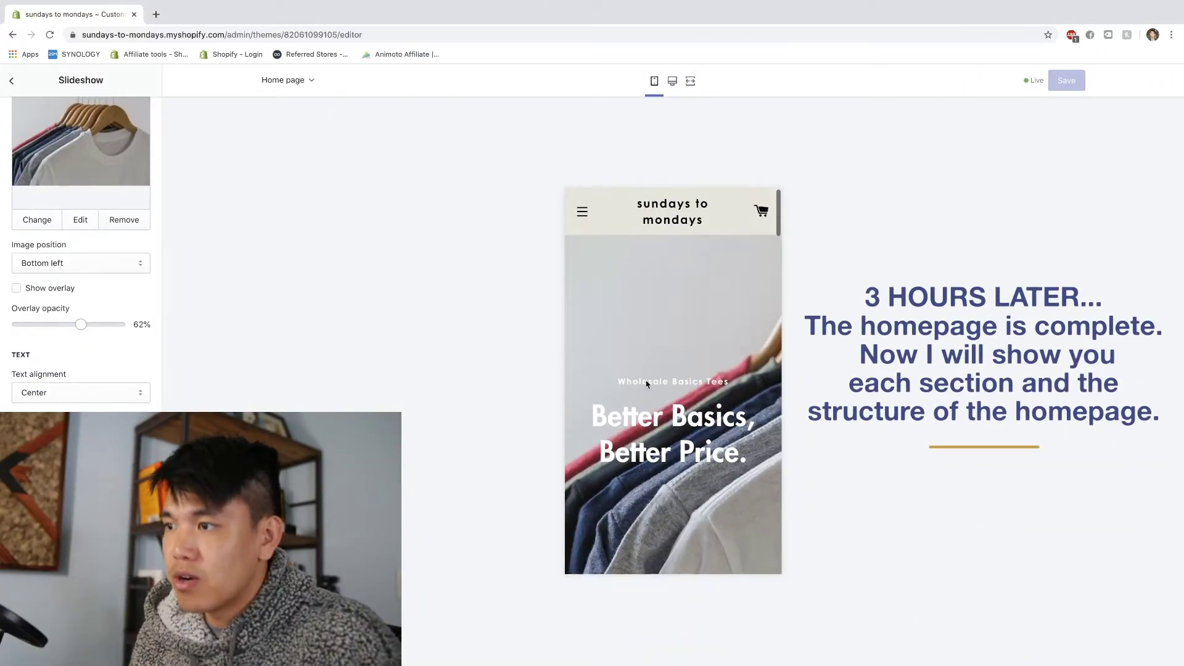
pyautogui.scroll(-2, 622, 419)
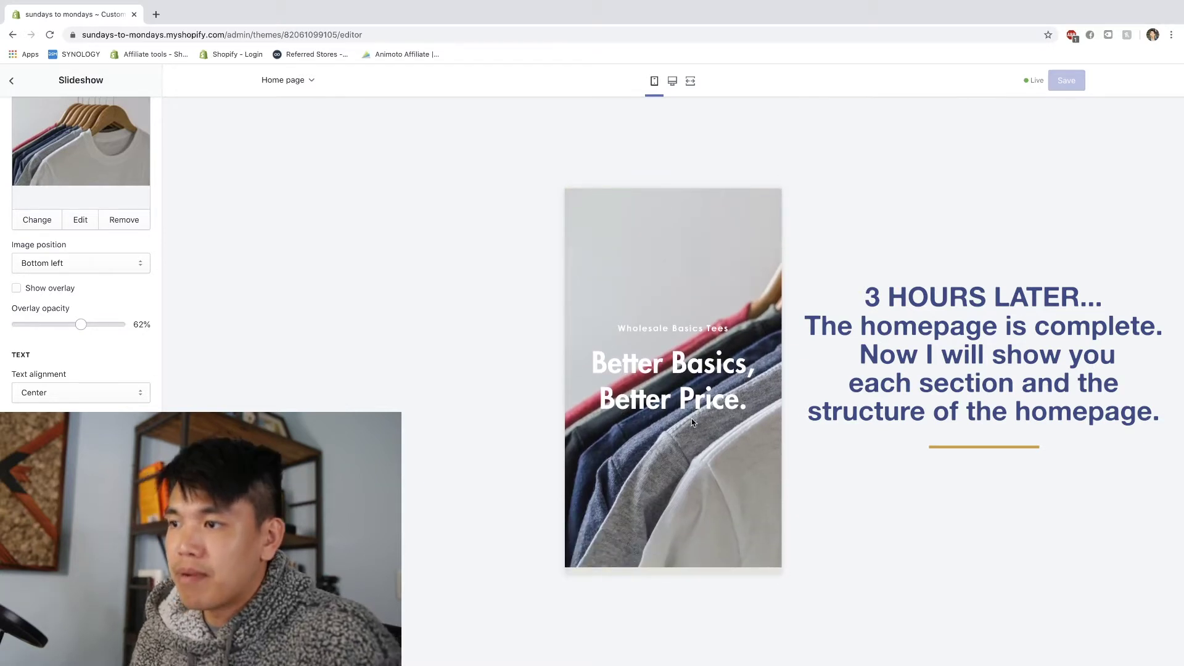
pyautogui.scroll(-1, 80, 247)
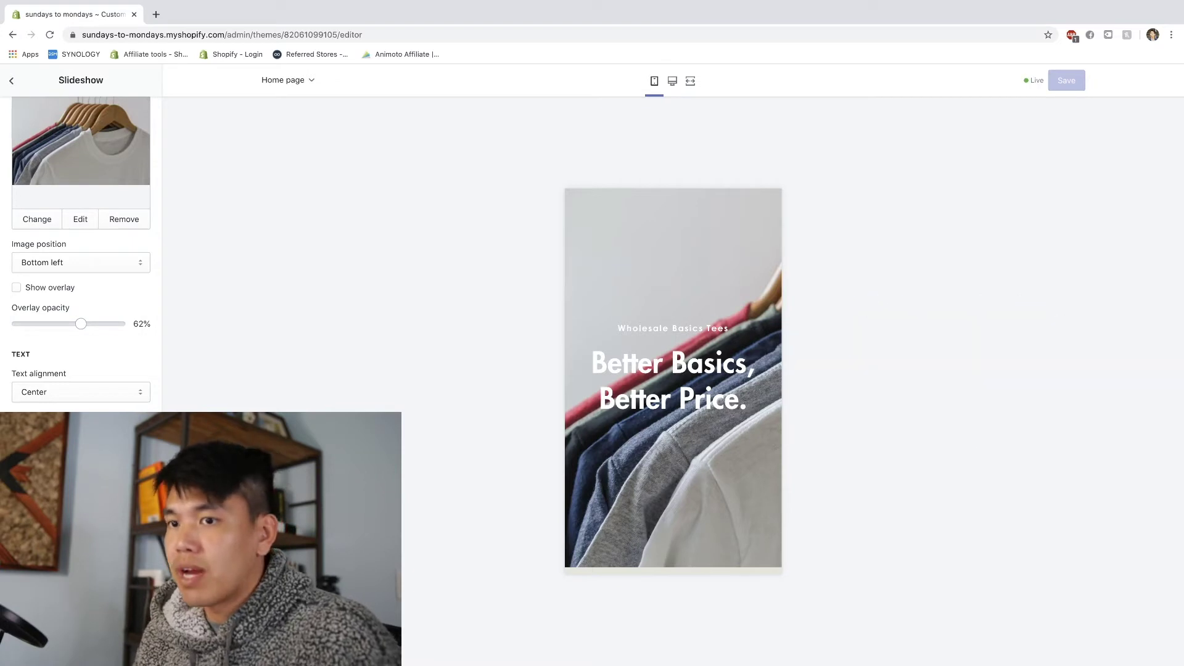
pyautogui.scroll(2, 689, 373)
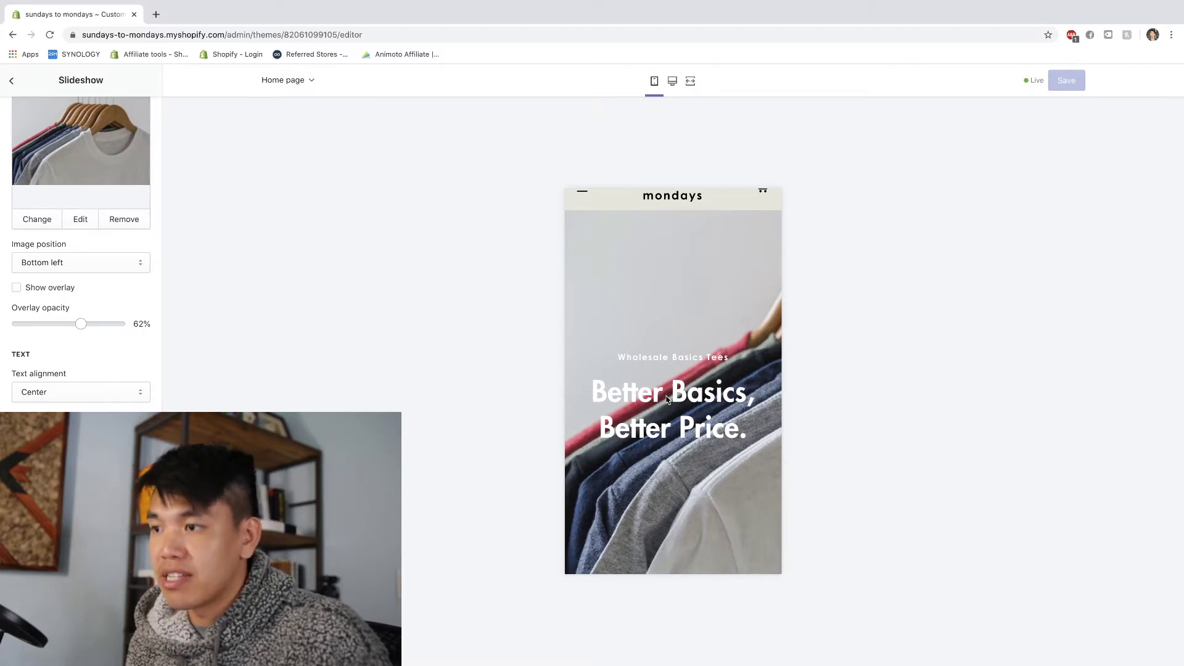
pyautogui.scroll(-2, 679, 404)
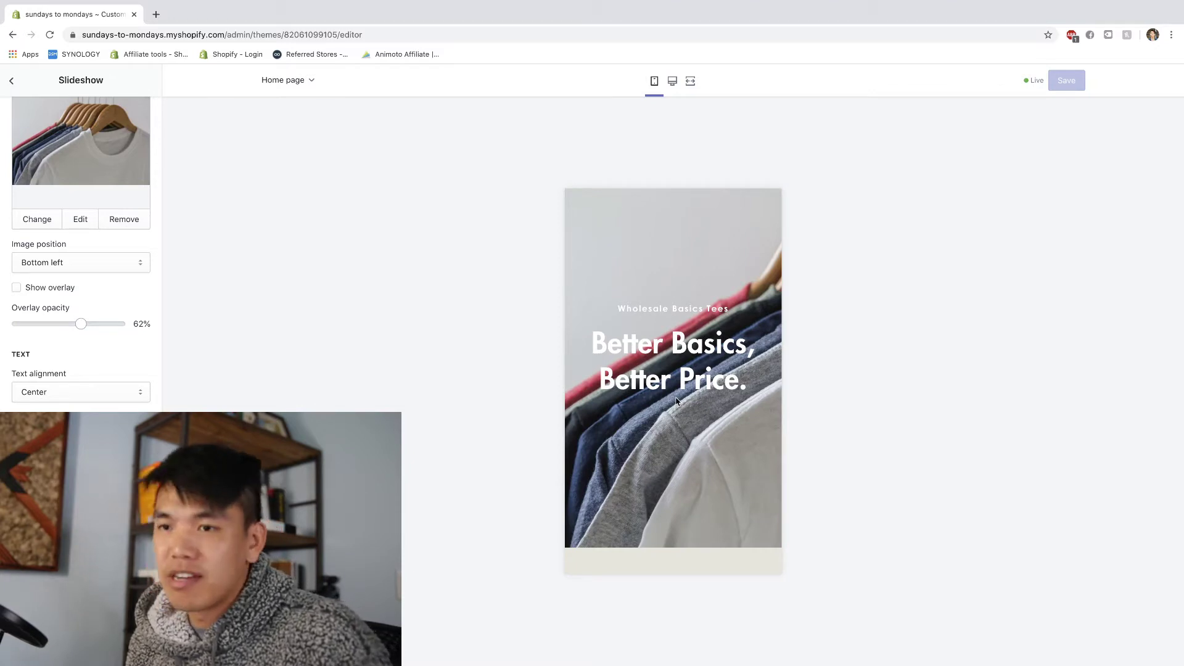
pyautogui.scroll(-1, 630, 449)
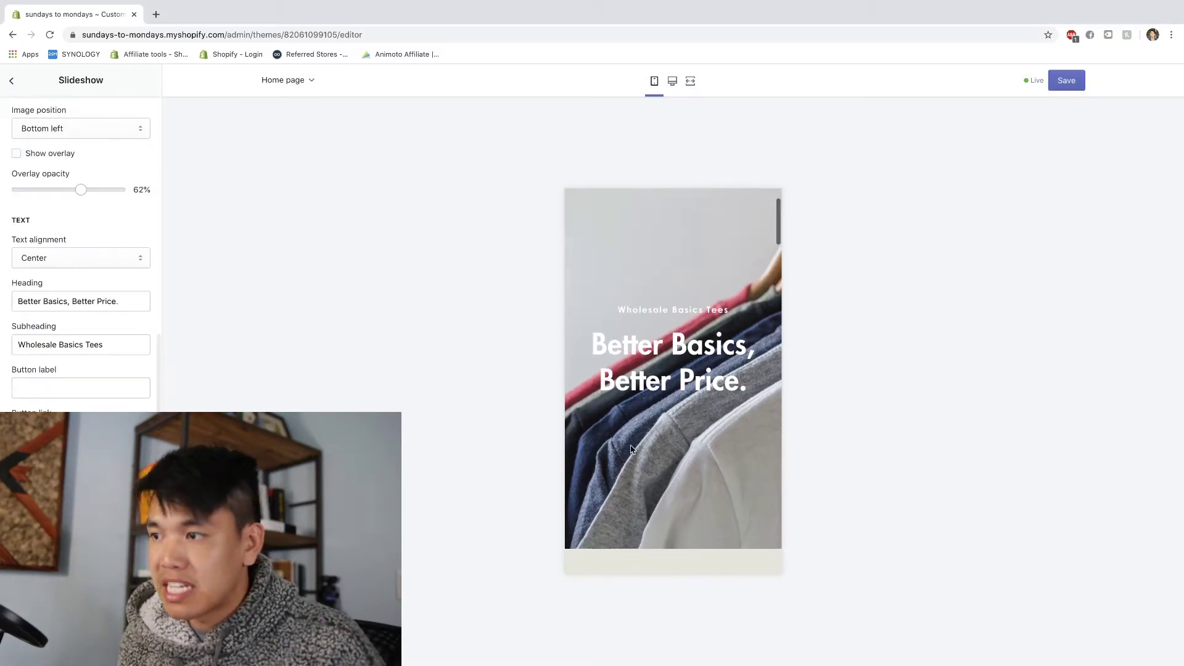
pyautogui.scroll(3, 107, 363)
pyautogui.scroll(5, 107, 364)
pyautogui.click(13, 83)
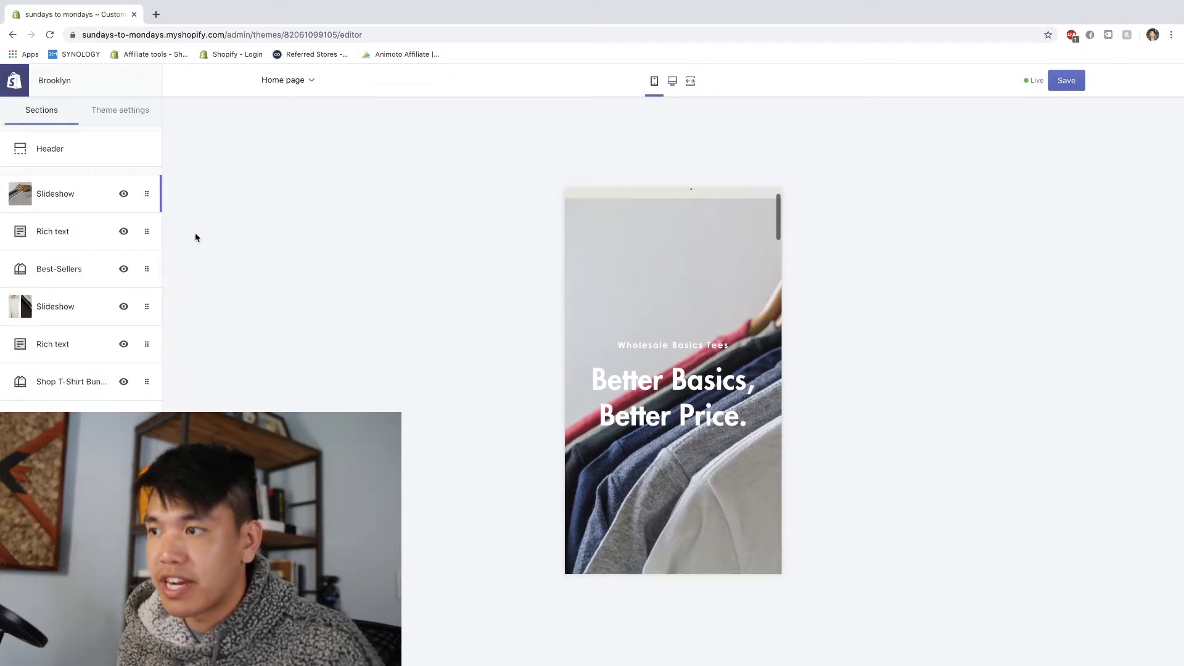
pyautogui.click(79, 231)
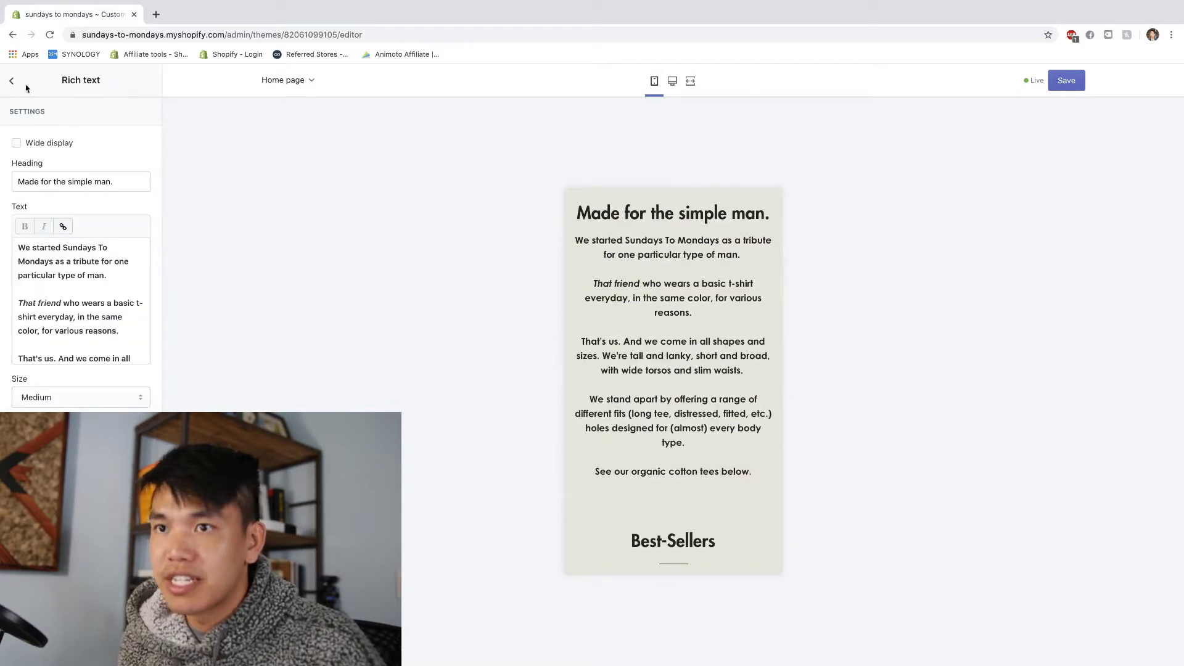
pyautogui.click(22, 86)
pyautogui.click(48, 232)
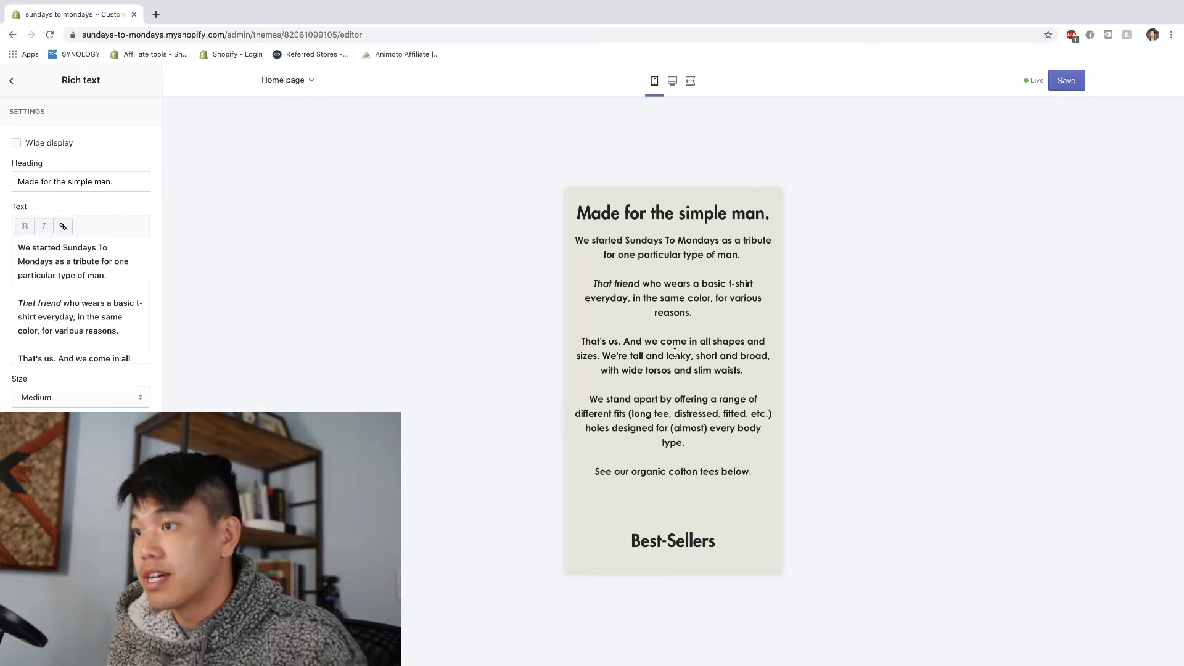
pyautogui.scroll(-1, 675, 352)
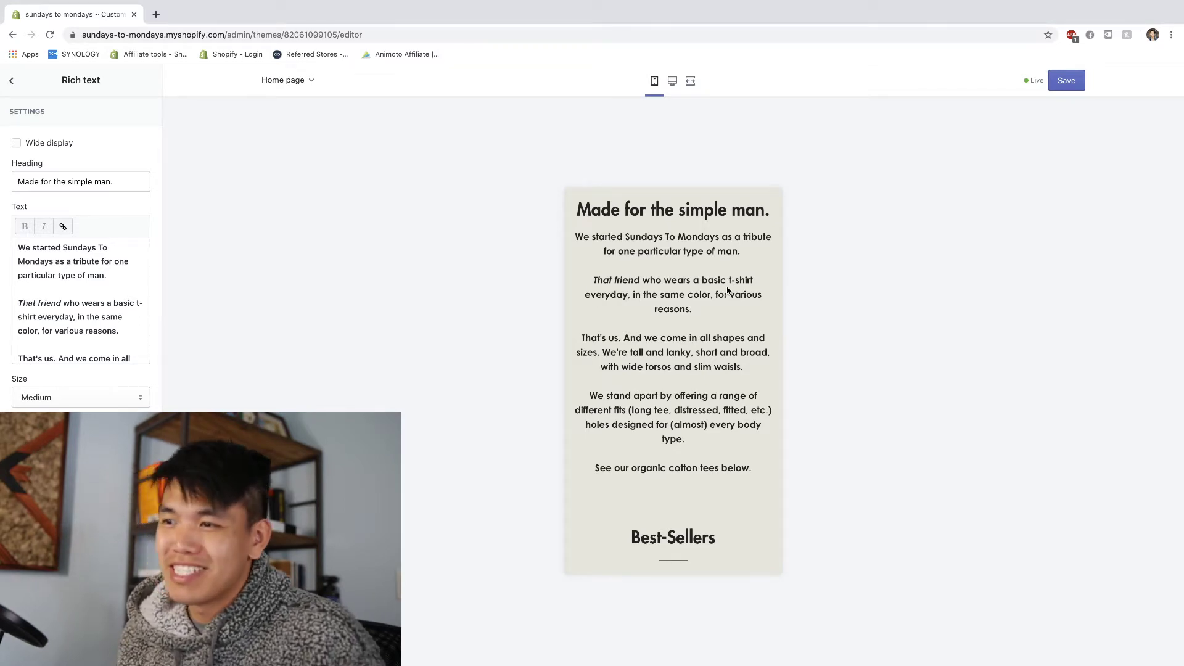
pyautogui.scroll(-1, 714, 309)
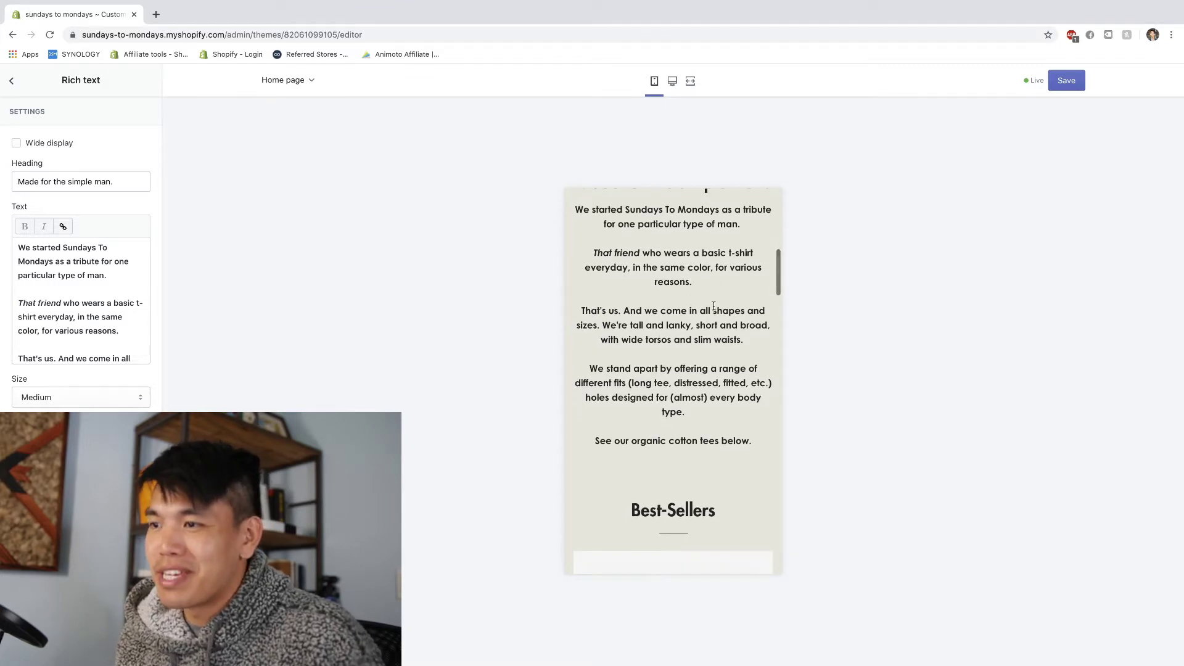
pyautogui.scroll(1, 631, 454)
pyautogui.scroll(1, 617, 456)
pyautogui.moveTo(603, 414); pyautogui.dragTo(629, 417)
pyautogui.moveTo(738, 429)
pyautogui.mouseDown()
pyautogui.moveTo(611, 420)
pyautogui.moveTo(736, 435)
pyautogui.mouseUp()
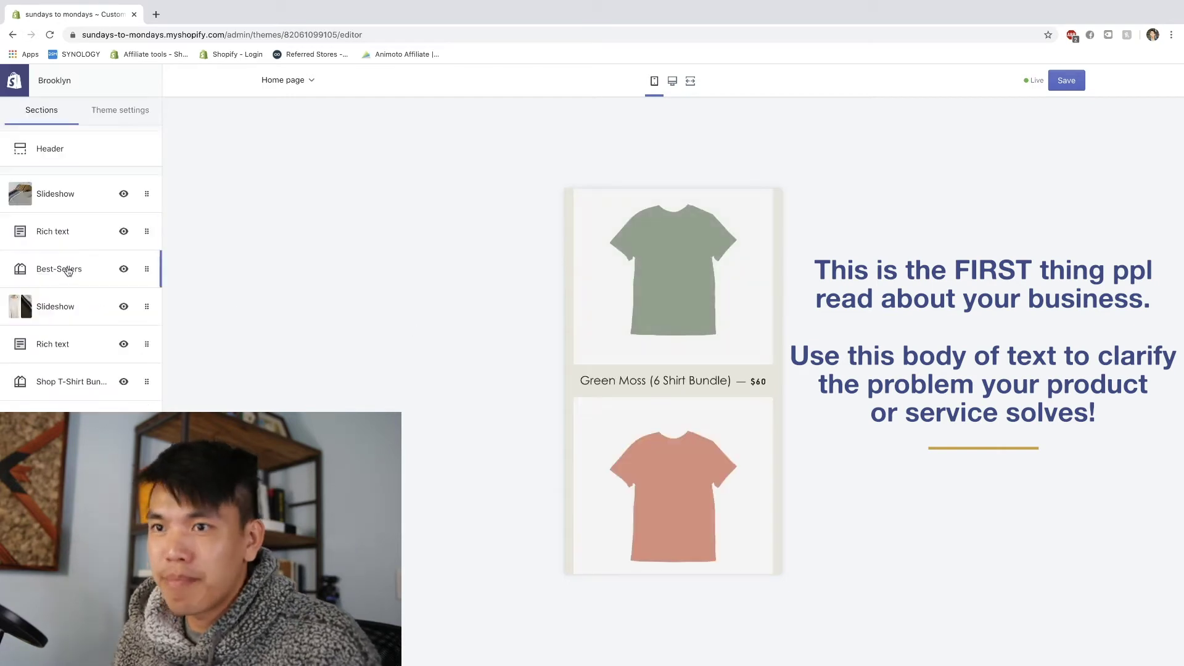
# Check the Best-Sellers section and scroll the mobile preview through its products.
pyautogui.click(66, 268)
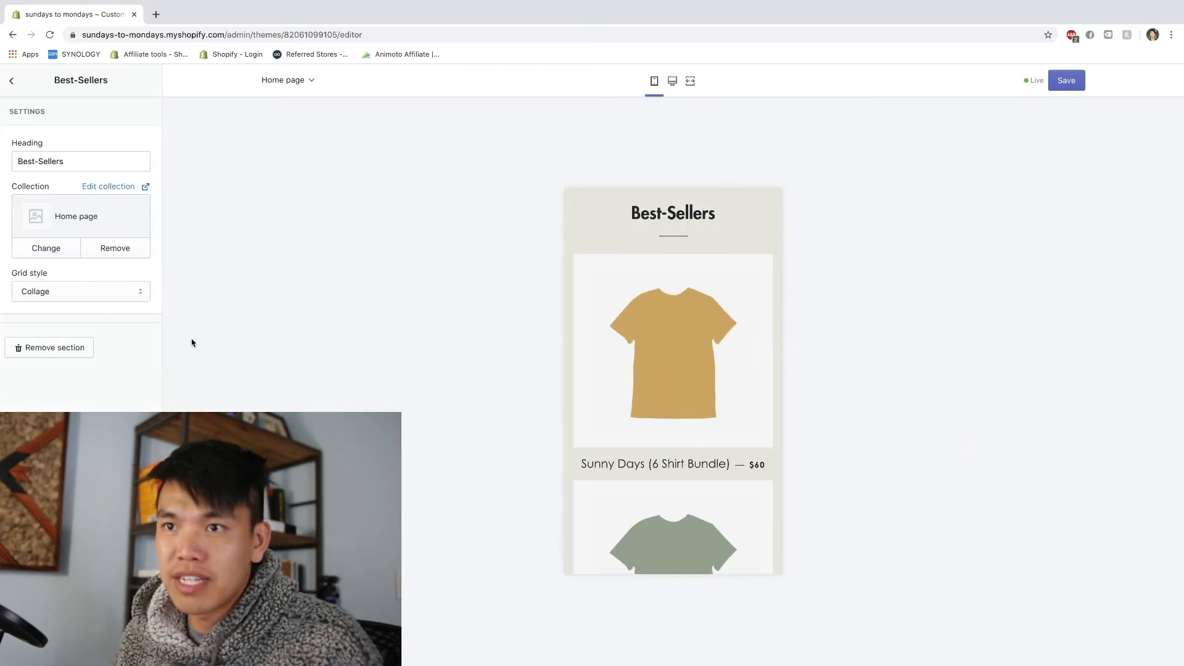
pyautogui.click(11, 80)
pyautogui.scroll(5, 631, 401)
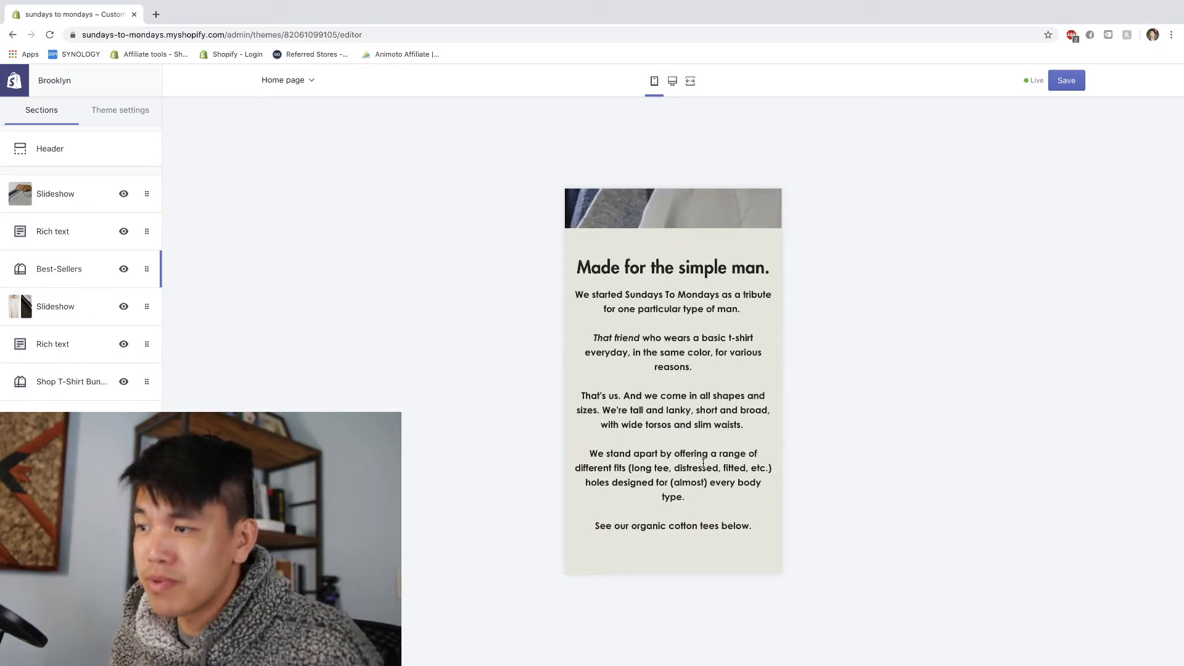
pyautogui.scroll(-5, 703, 463)
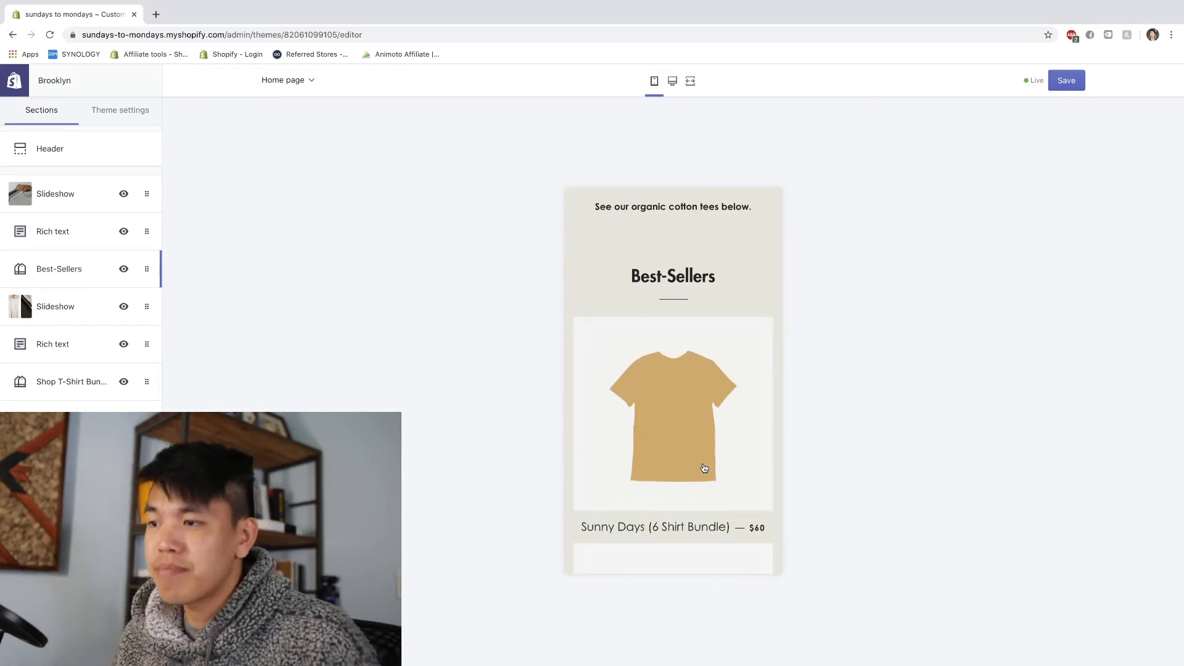
pyautogui.scroll(-2, 705, 468)
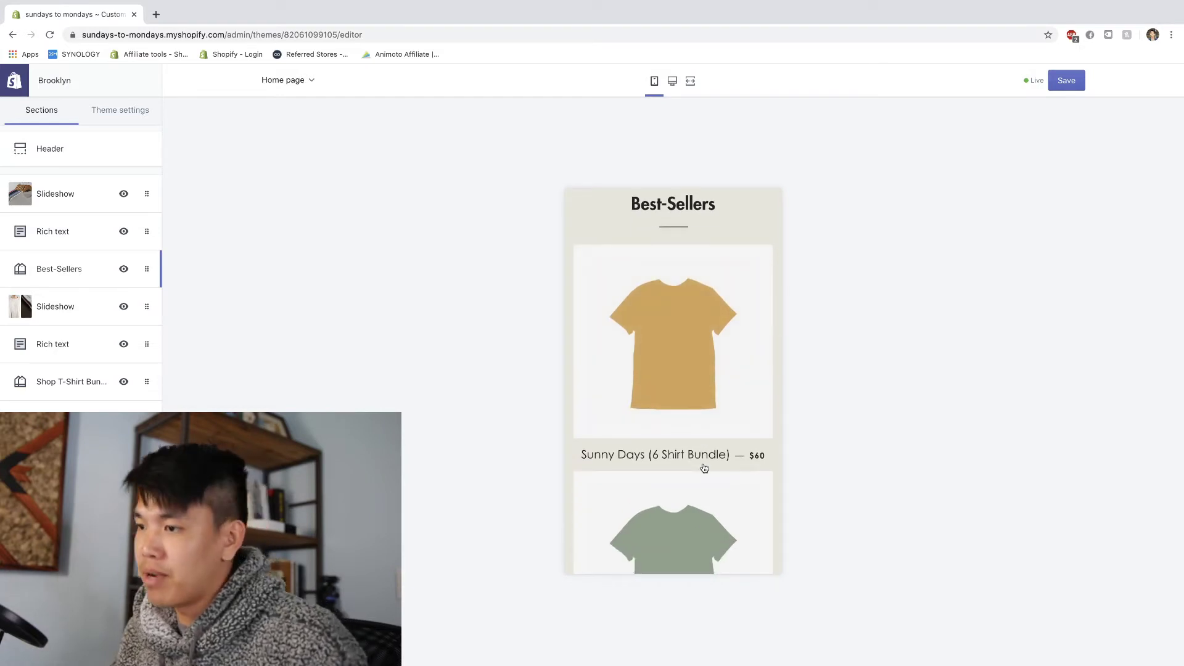
pyautogui.scroll(-10, 705, 468)
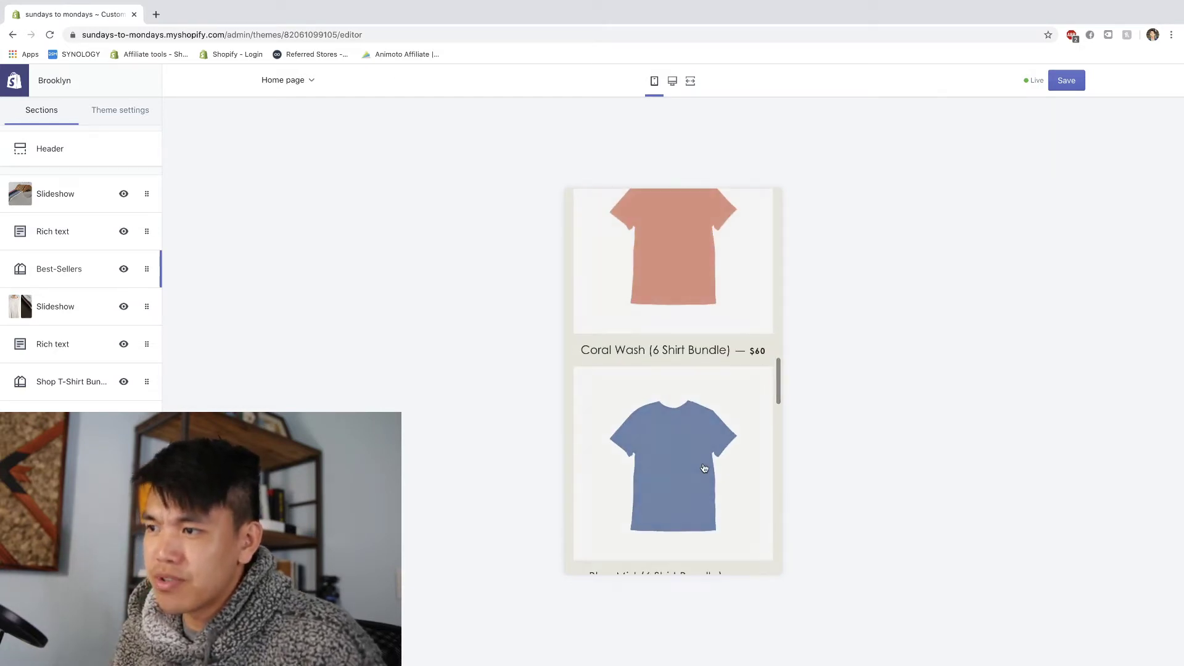
# Open the second Slideshow section holding the customer testimonials.
pyautogui.scroll(-3, 705, 468)
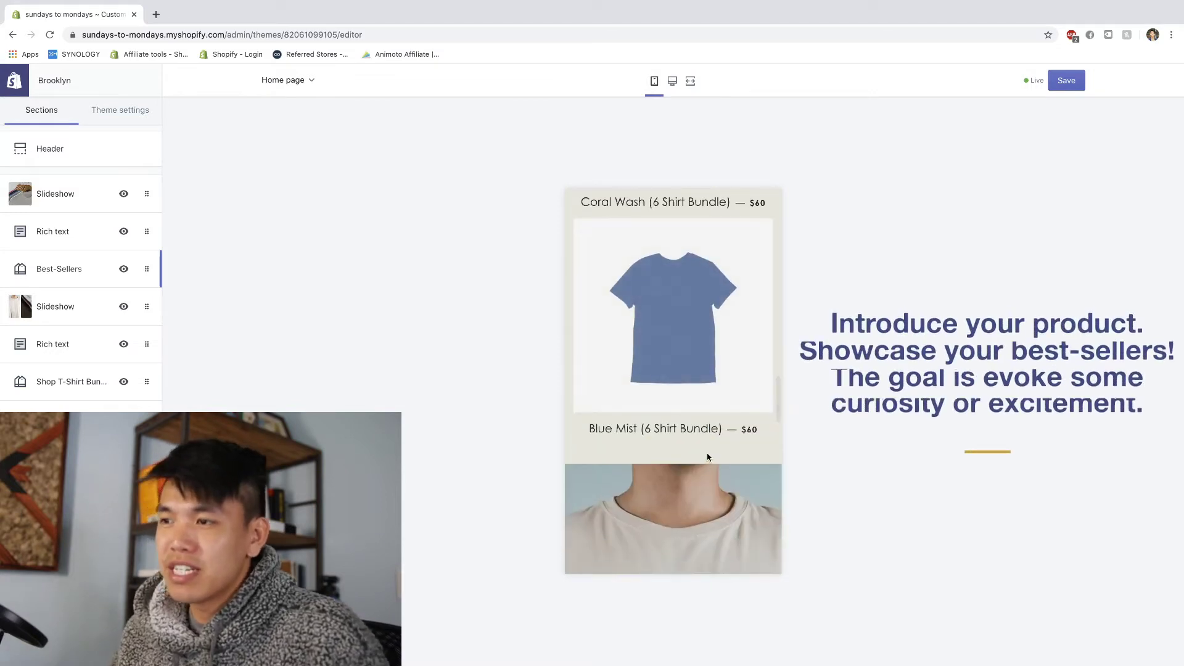
pyautogui.scroll(3, 708, 453)
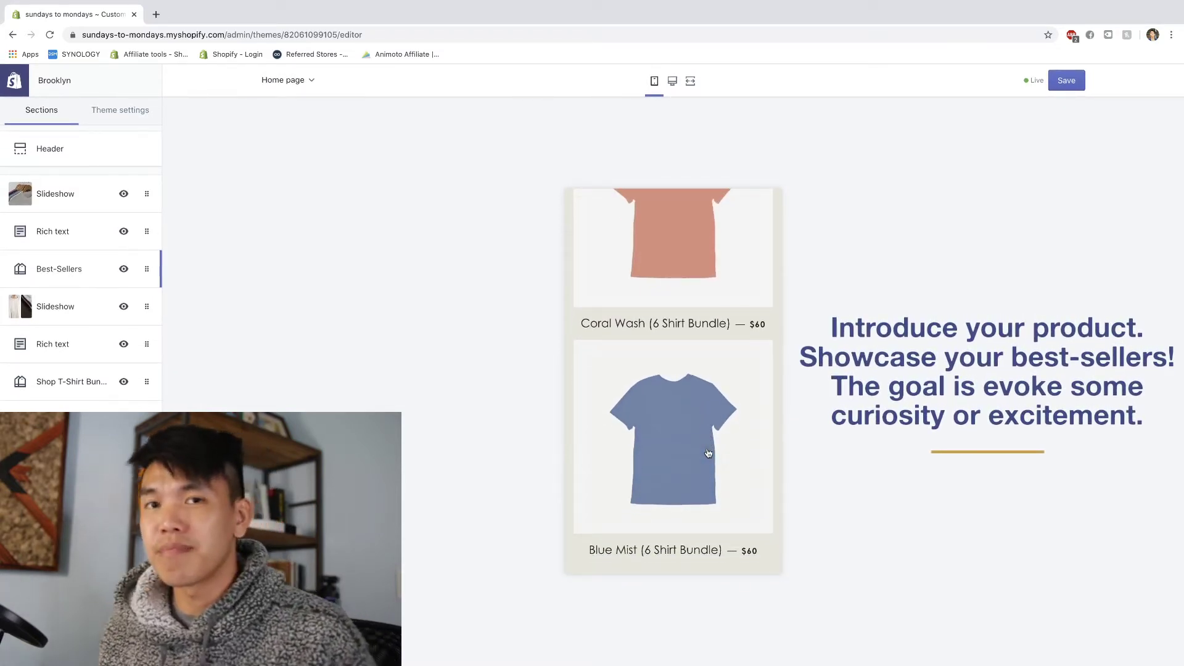
pyautogui.scroll(-2, 708, 453)
pyautogui.scroll(7, 710, 453)
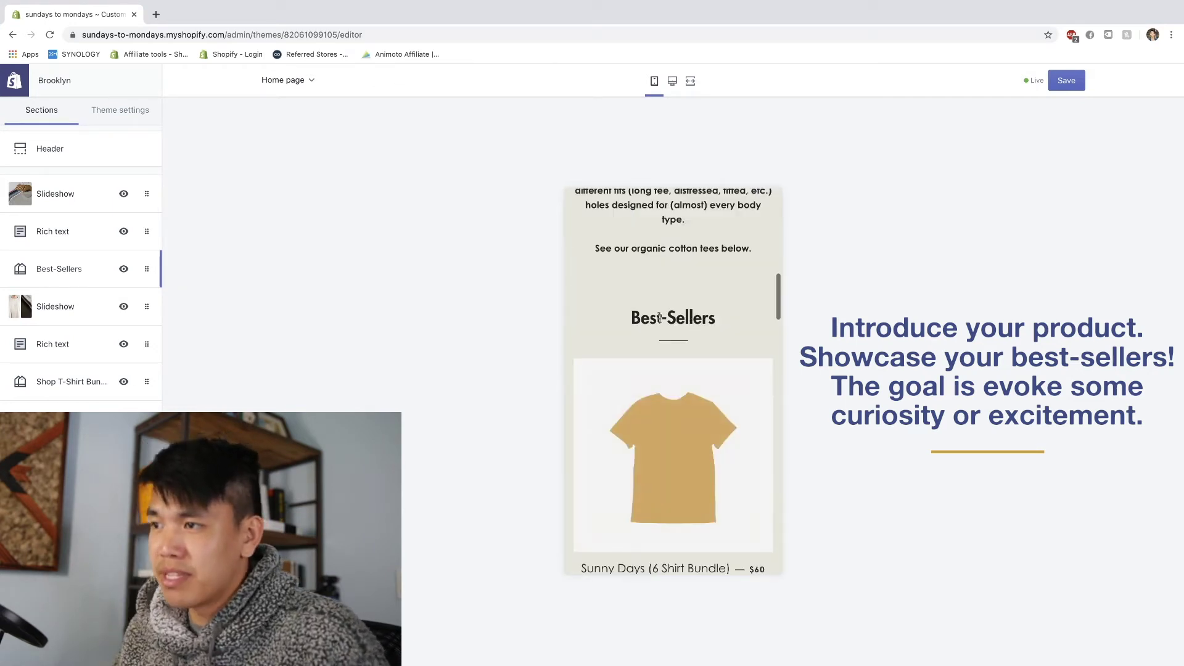
pyautogui.scroll(-10, 717, 431)
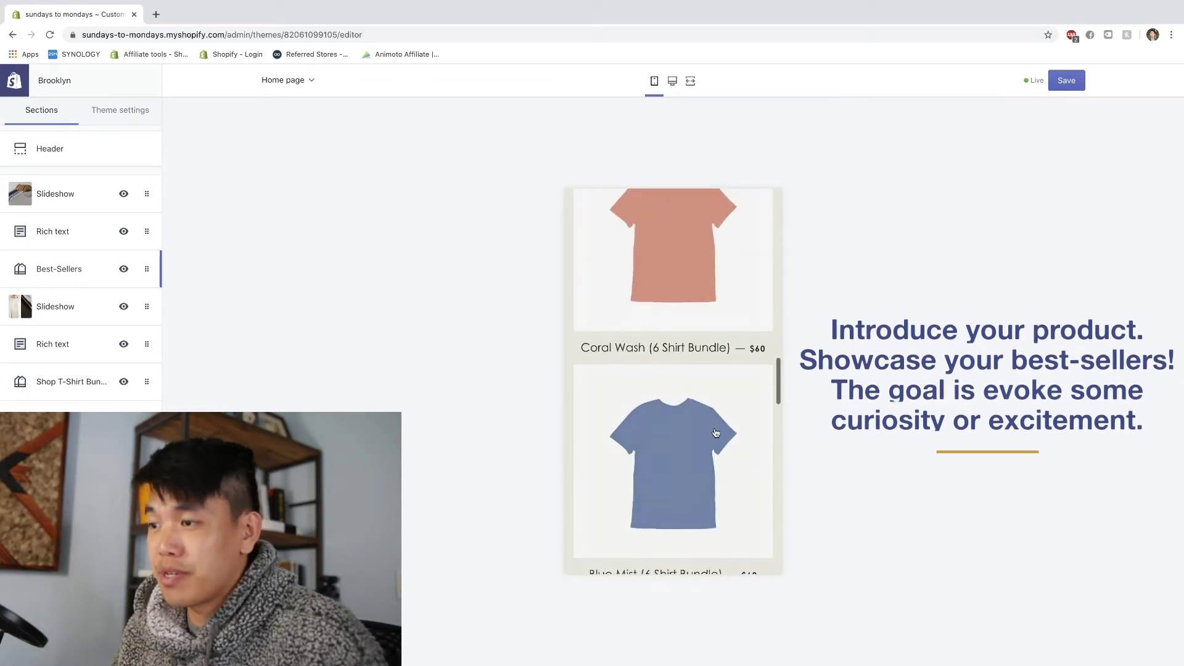
pyautogui.click(55, 306)
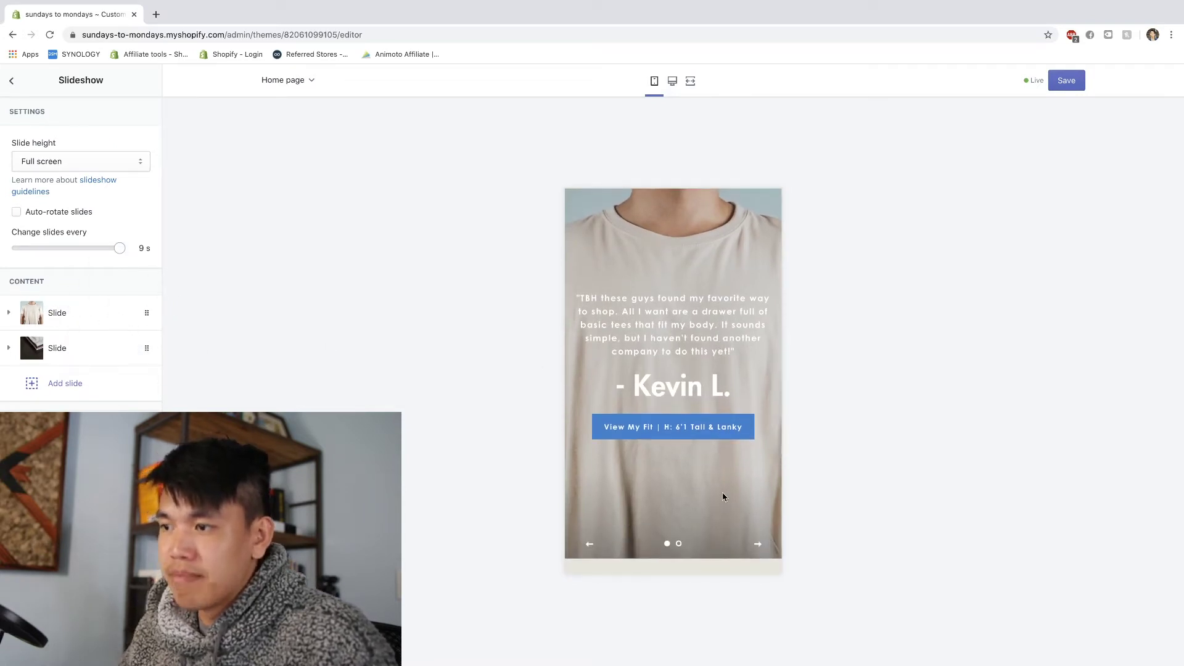
pyautogui.scroll(1, 723, 496)
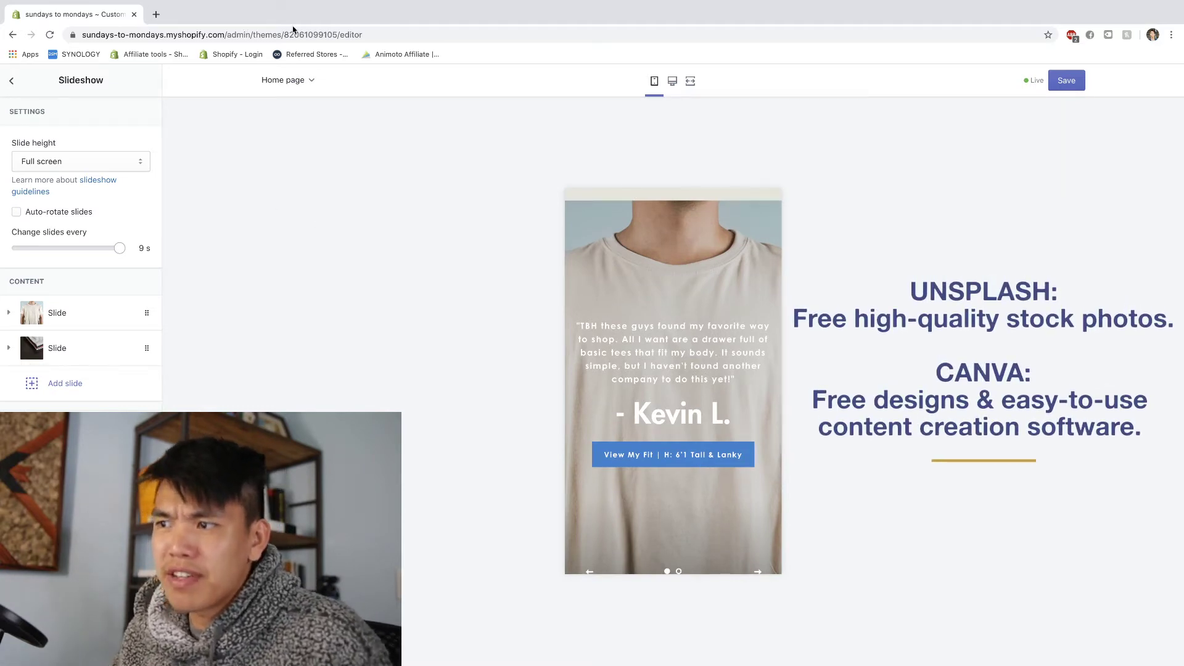
pyautogui.scroll(-1, 597, 325)
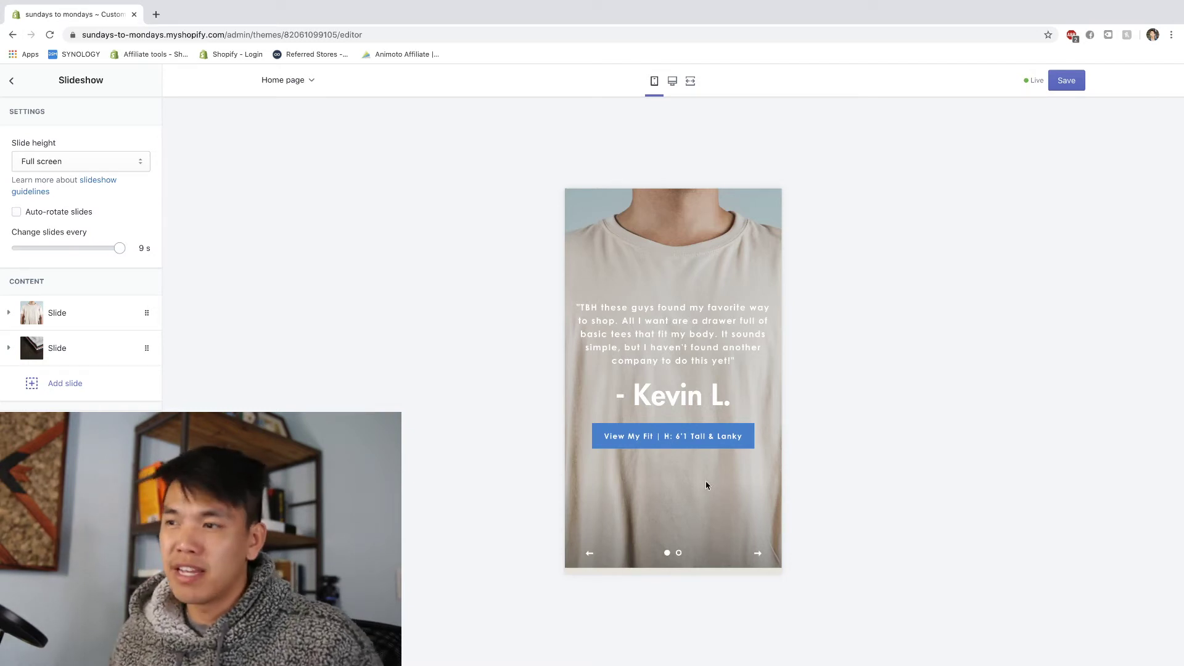
pyautogui.click(757, 554)
pyautogui.scroll(1, 734, 370)
pyautogui.scroll(-3, 690, 402)
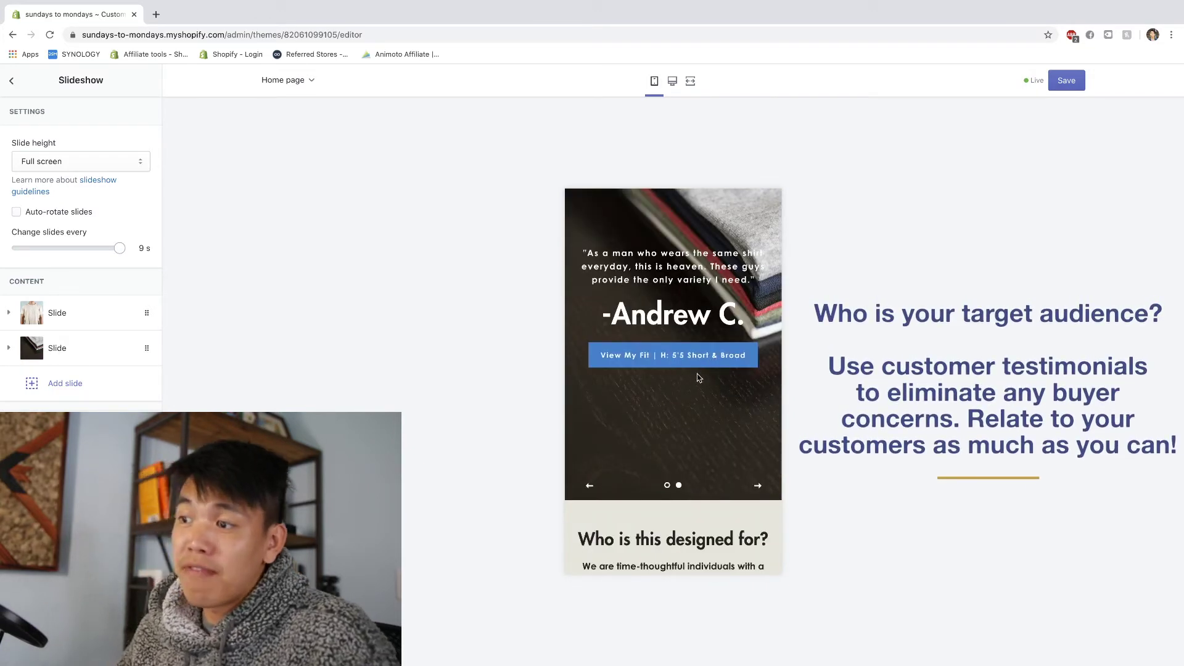
pyautogui.click(666, 486)
pyautogui.scroll(-2, 676, 433)
pyautogui.scroll(5, 678, 433)
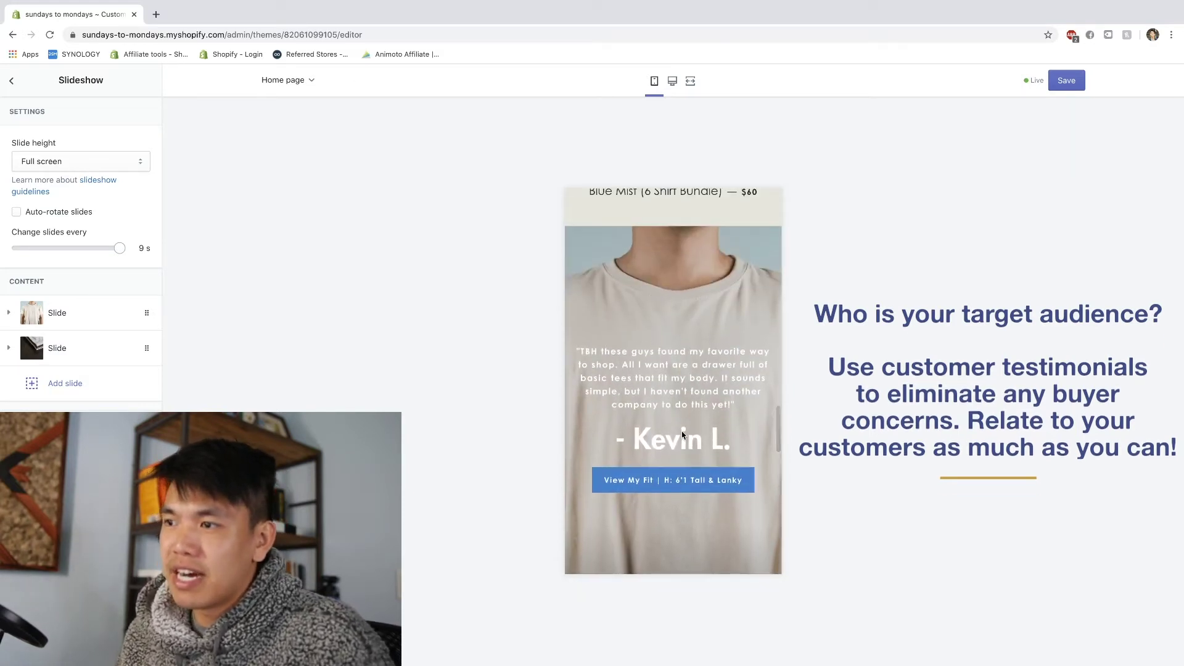
pyautogui.scroll(-5, 682, 435)
pyautogui.scroll(3, 643, 340)
pyautogui.scroll(-4, 642, 339)
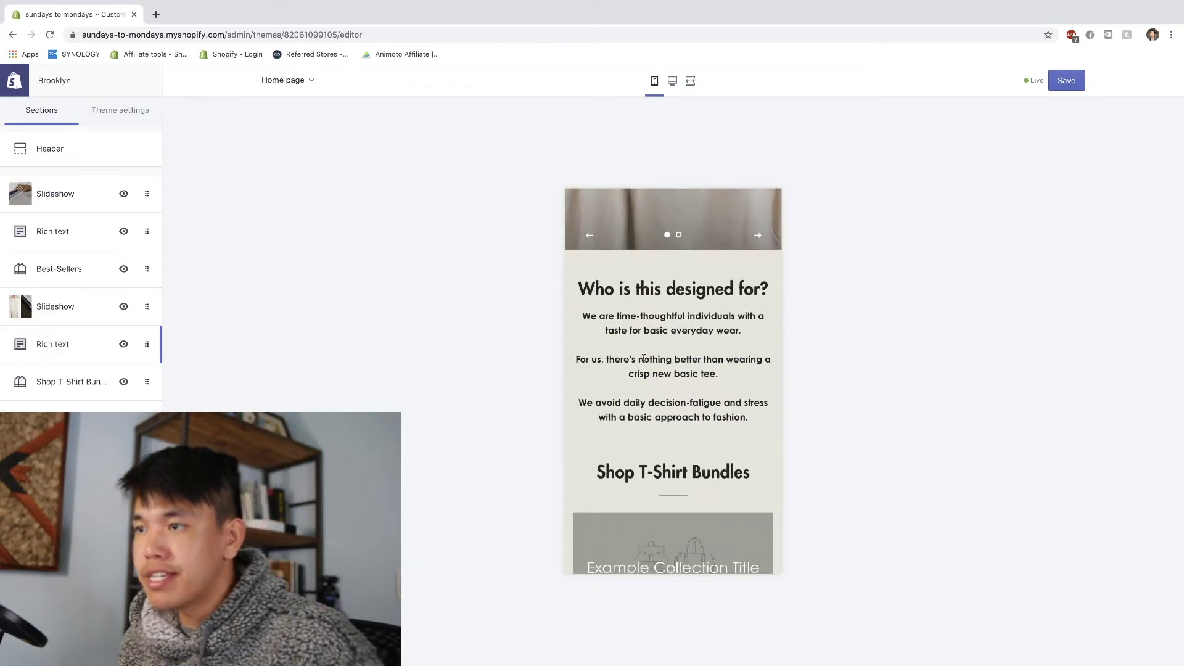
pyautogui.click(68, 344)
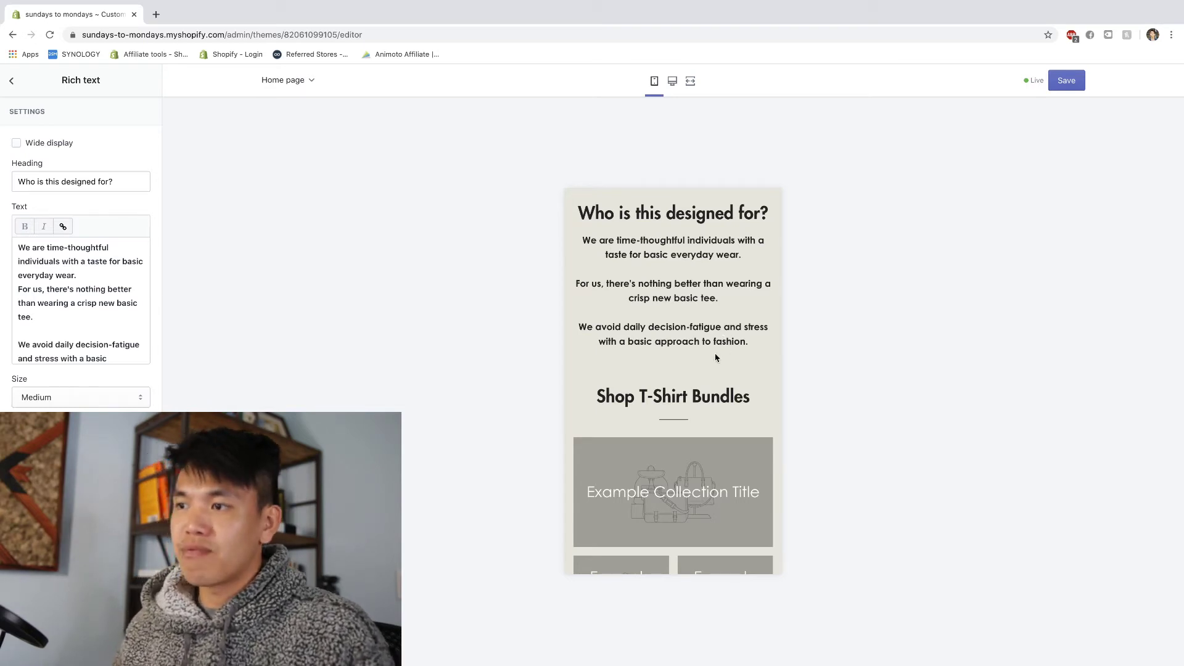
pyautogui.click(856, 412)
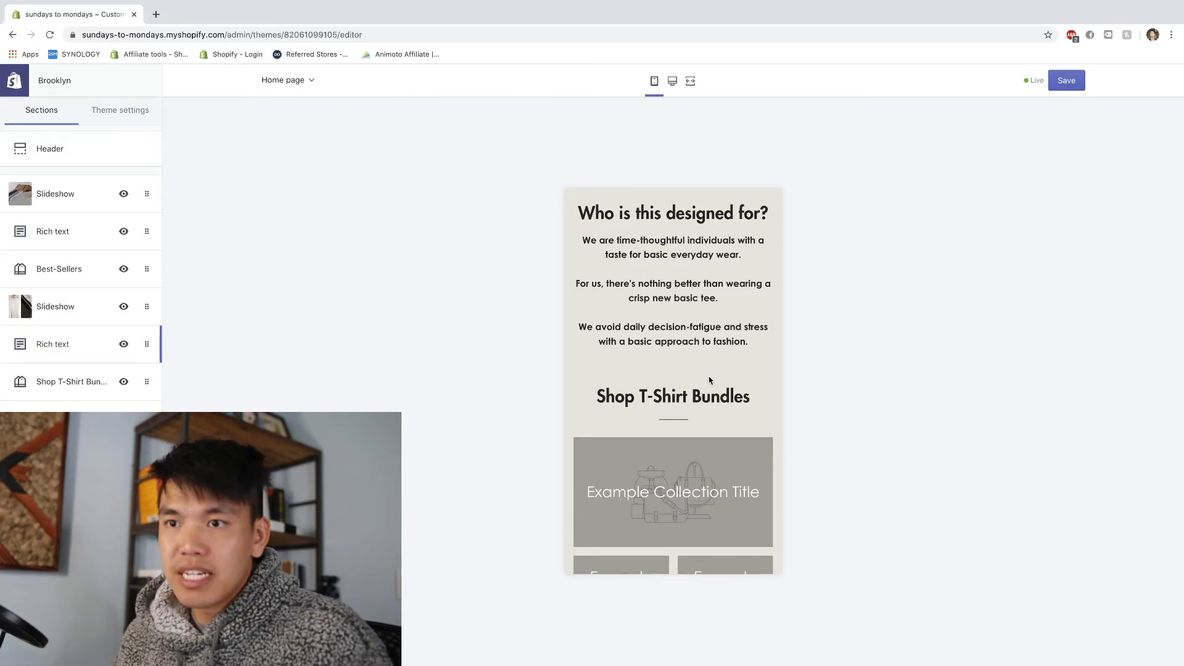
pyautogui.scroll(-3, 749, 370)
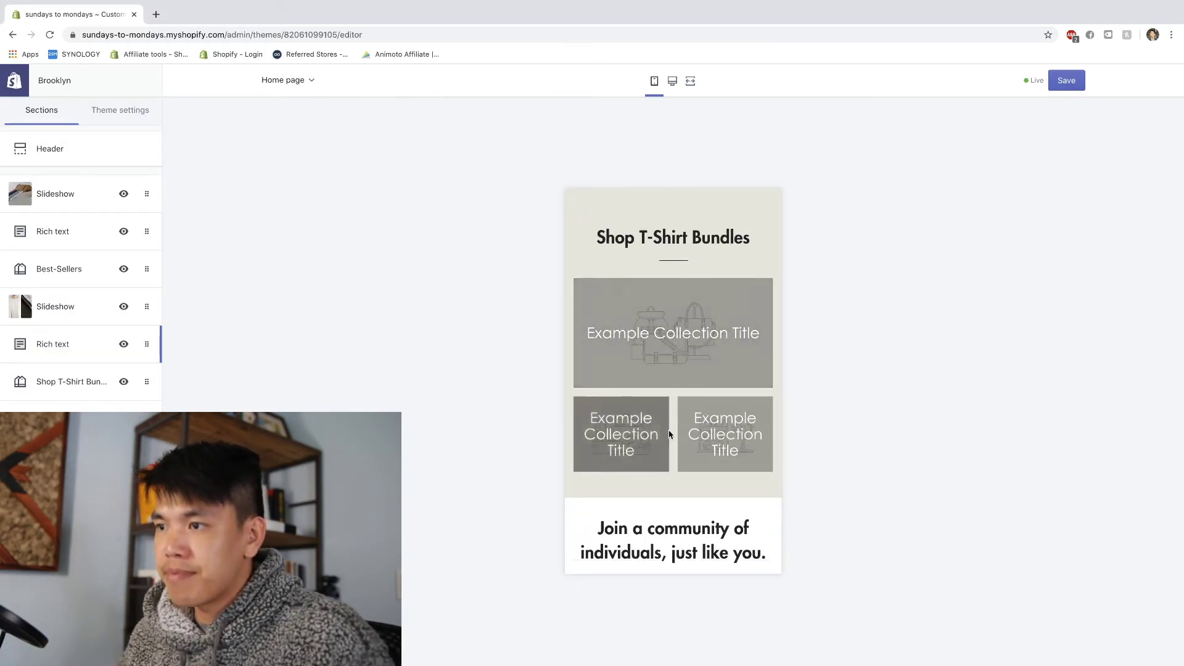
# Scroll the preview past Shop T-Shirt Bundles and open the newsletter signup section's settings.
pyautogui.scroll(4, 684, 432)
pyautogui.scroll(-4, 678, 429)
pyautogui.scroll(-1, 676, 428)
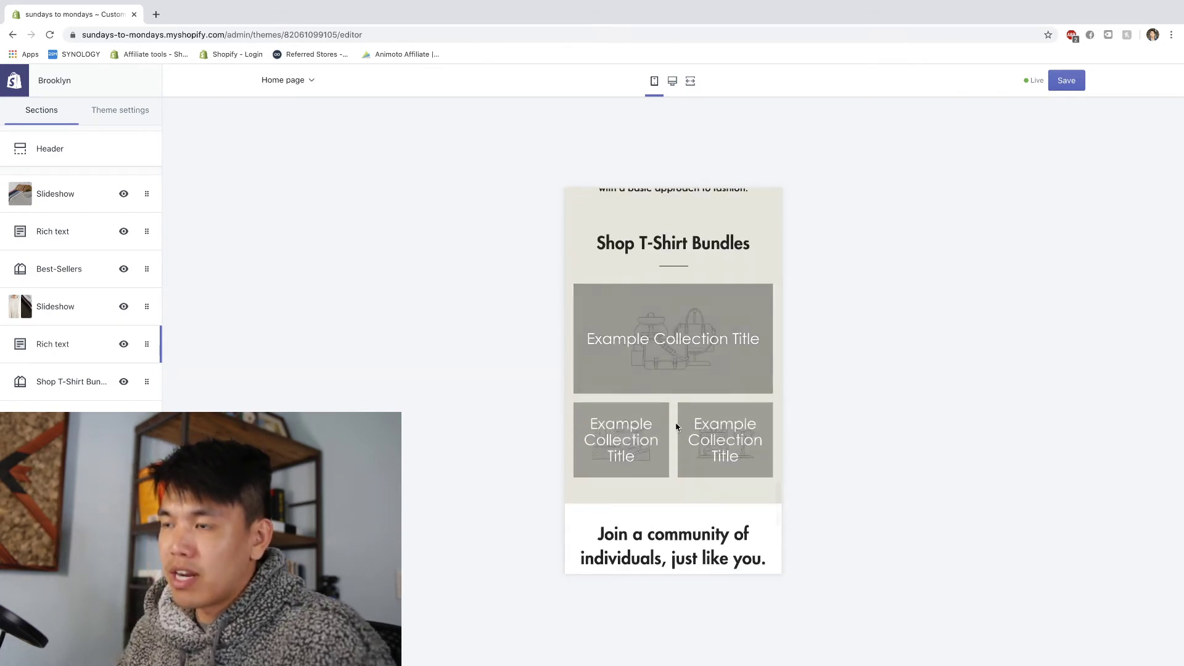
pyautogui.scroll(-1, 676, 427)
pyautogui.scroll(-1, 677, 427)
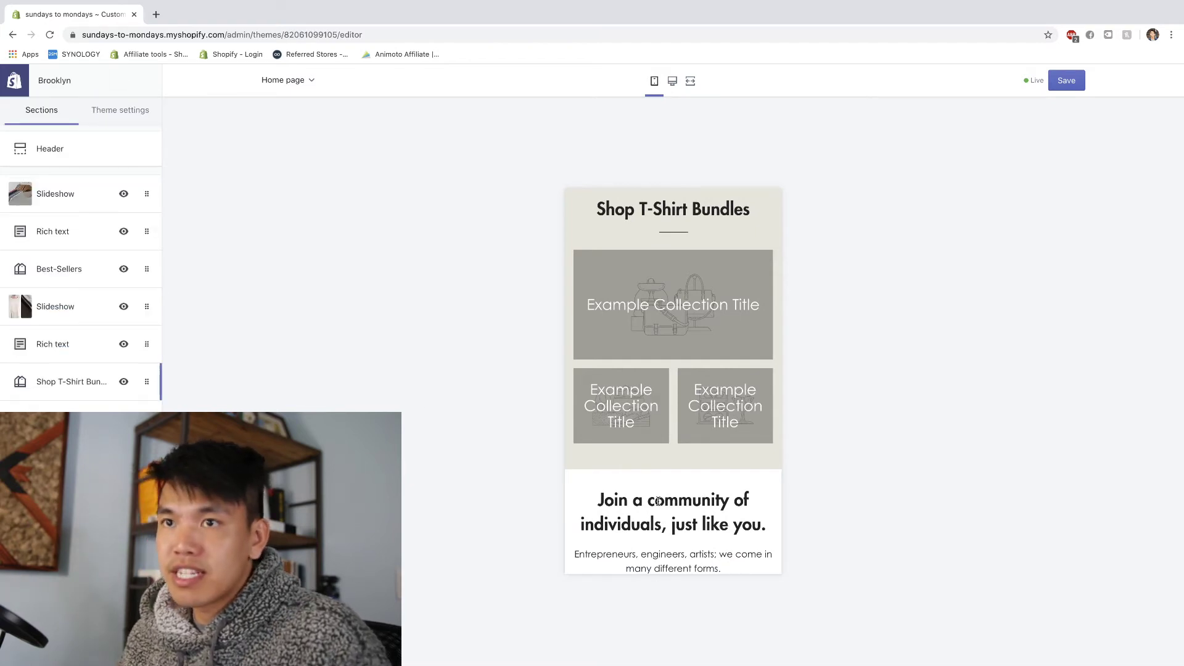
pyautogui.scroll(2, 732, 411)
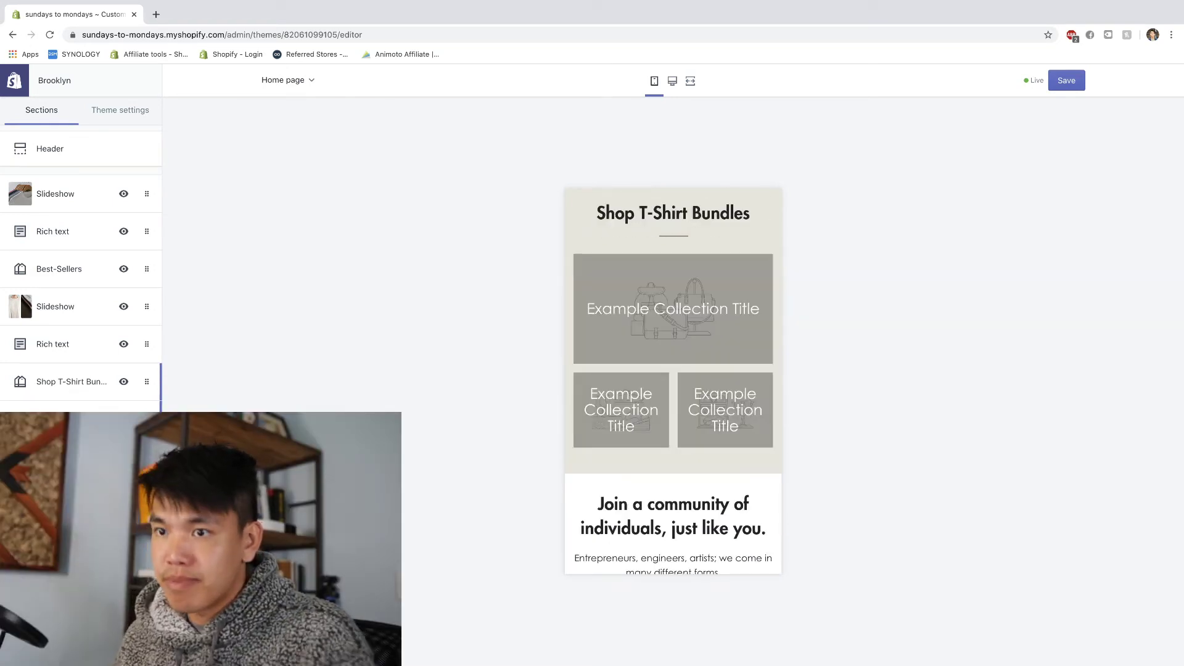
pyautogui.click(55, 418)
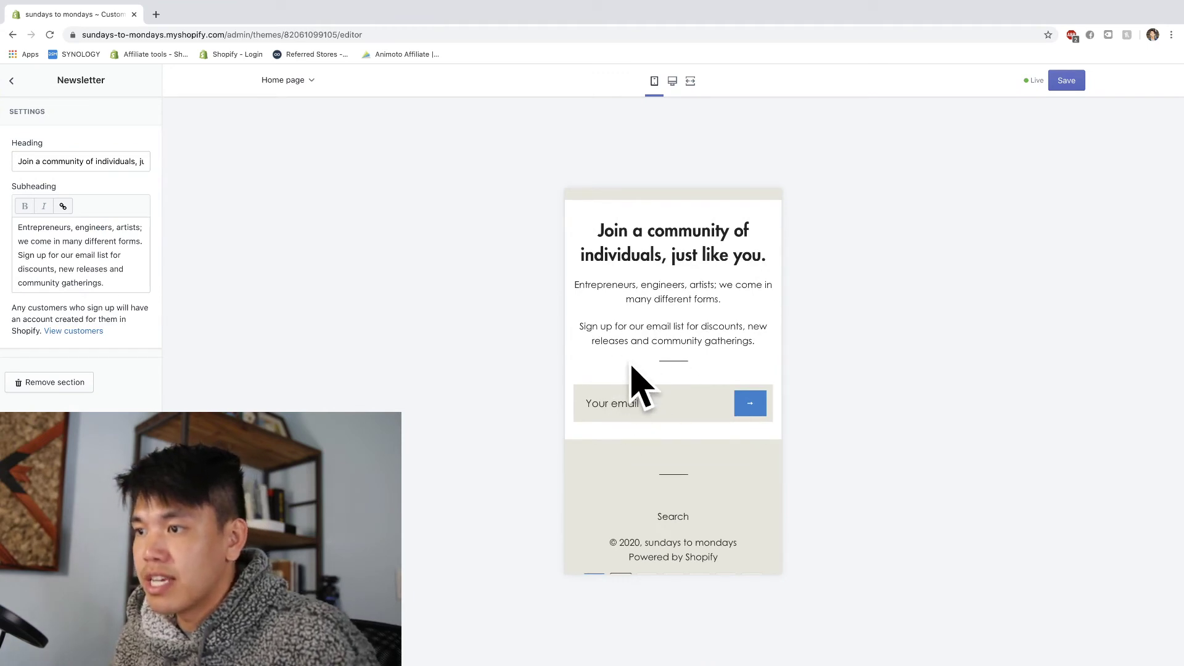
# Highlight 'community gatherings', 'discounts' and 'releases' in the newsletter text, then scroll to the footer.
pyautogui.moveTo(646, 356); pyautogui.dragTo(749, 356)
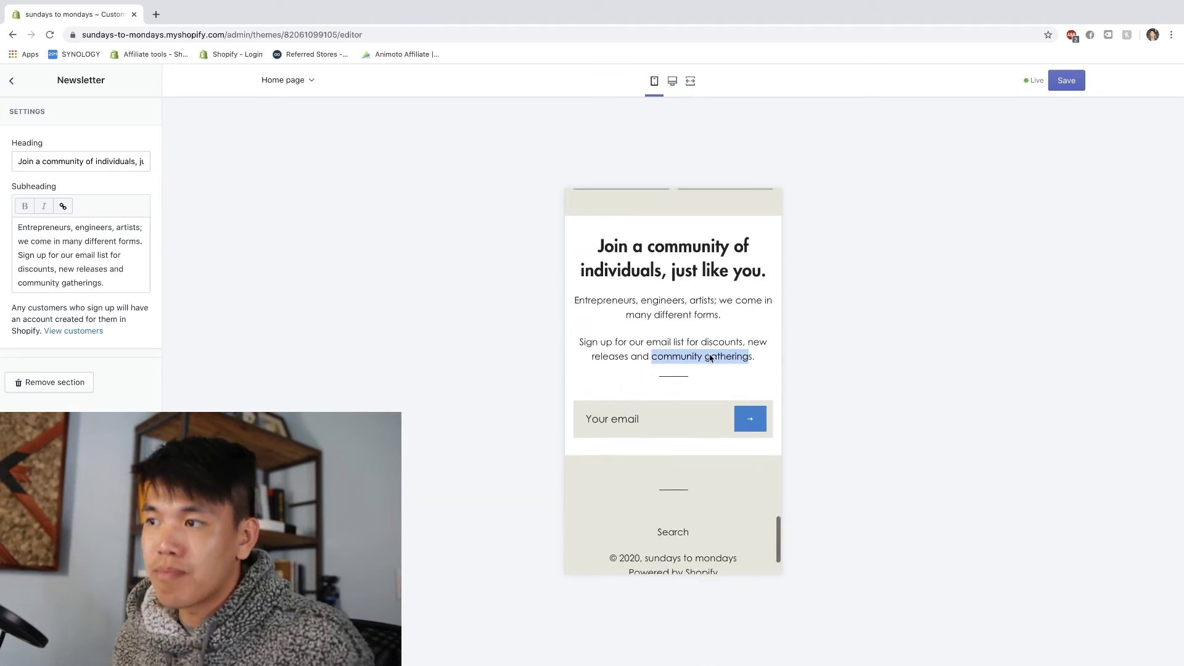
pyautogui.click(752, 358)
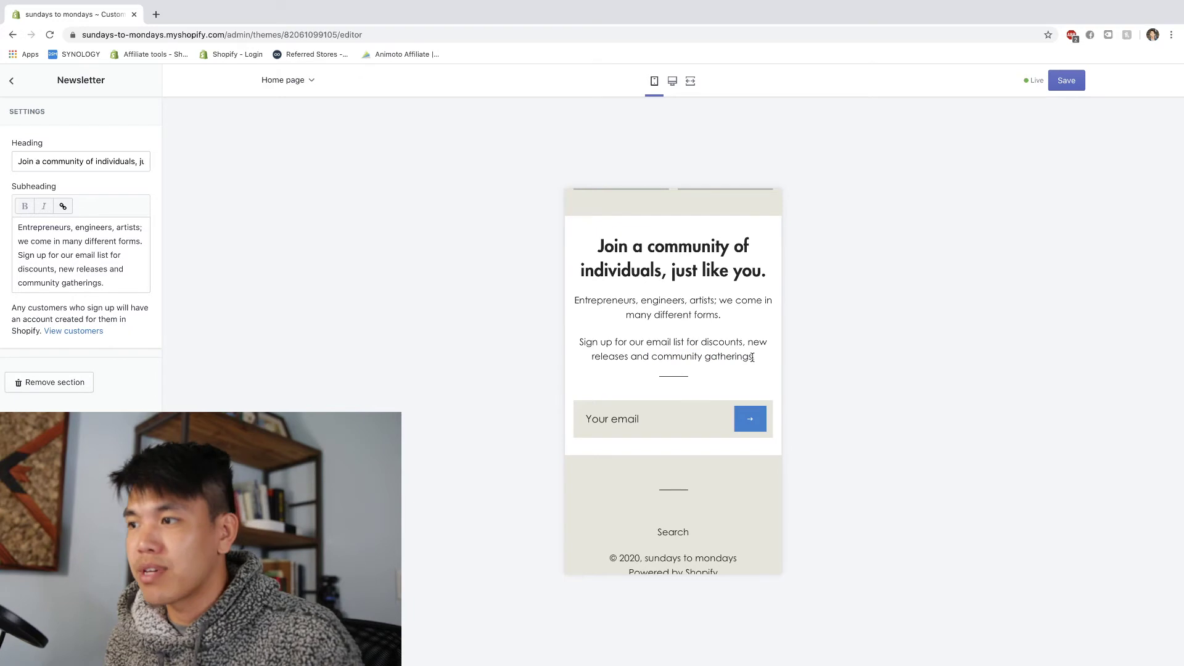
pyautogui.doubleClick(713, 343)
pyautogui.moveTo(601, 356); pyautogui.dragTo(630, 353)
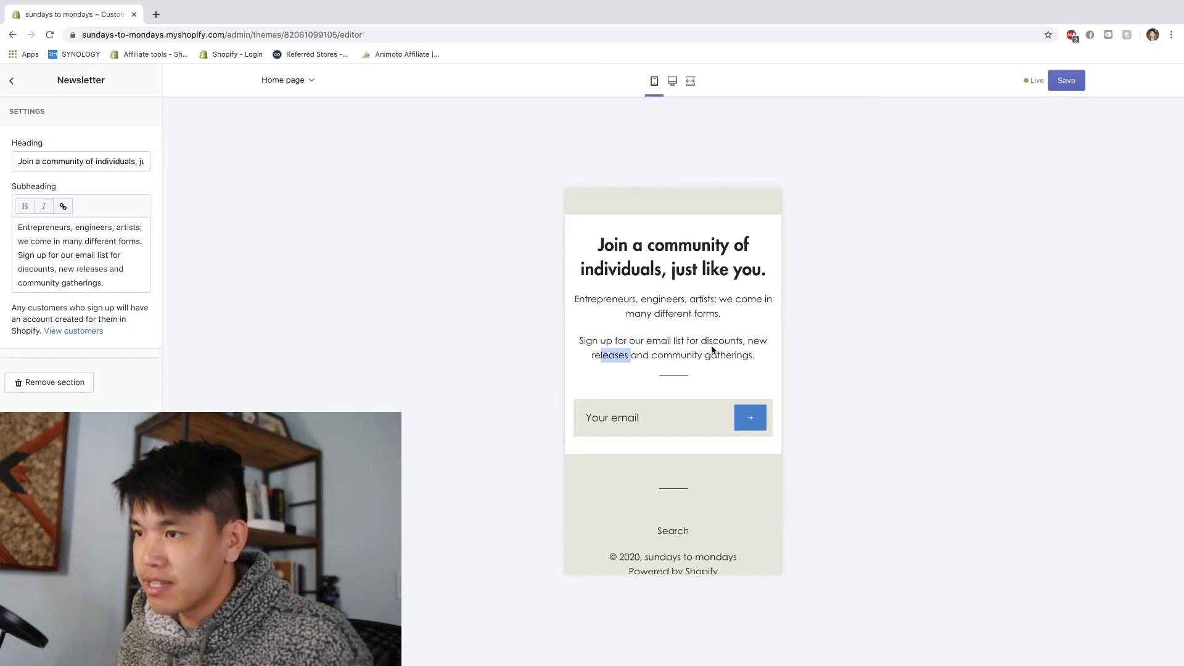
pyautogui.click(639, 350)
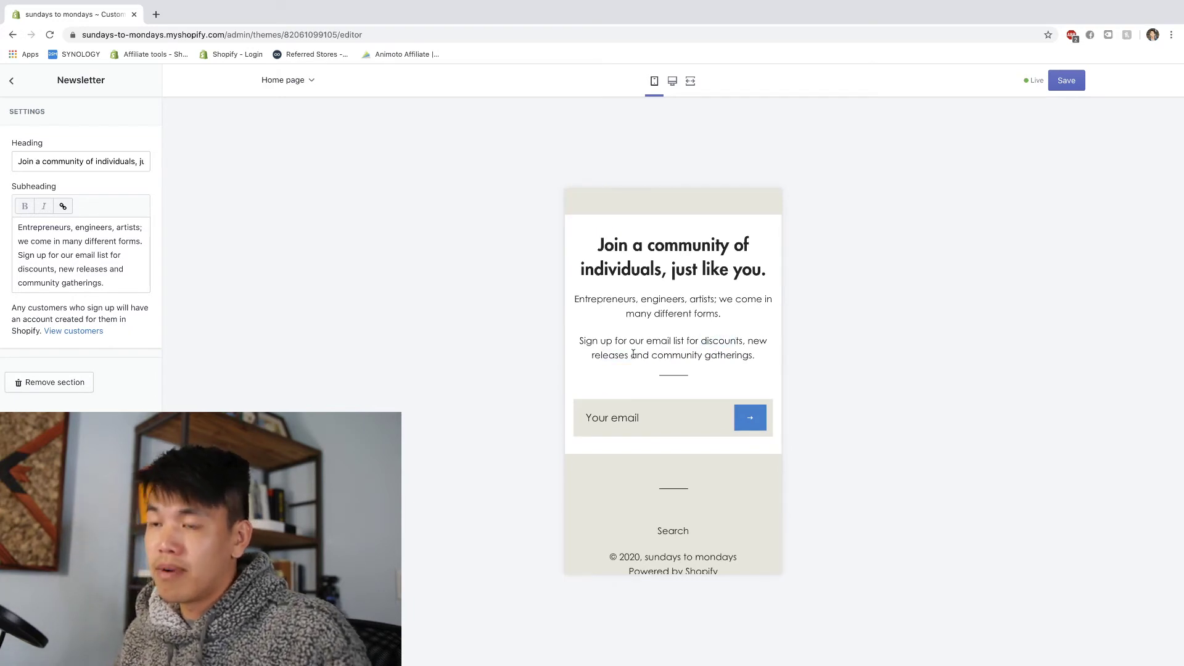
pyautogui.scroll(-2, 695, 404)
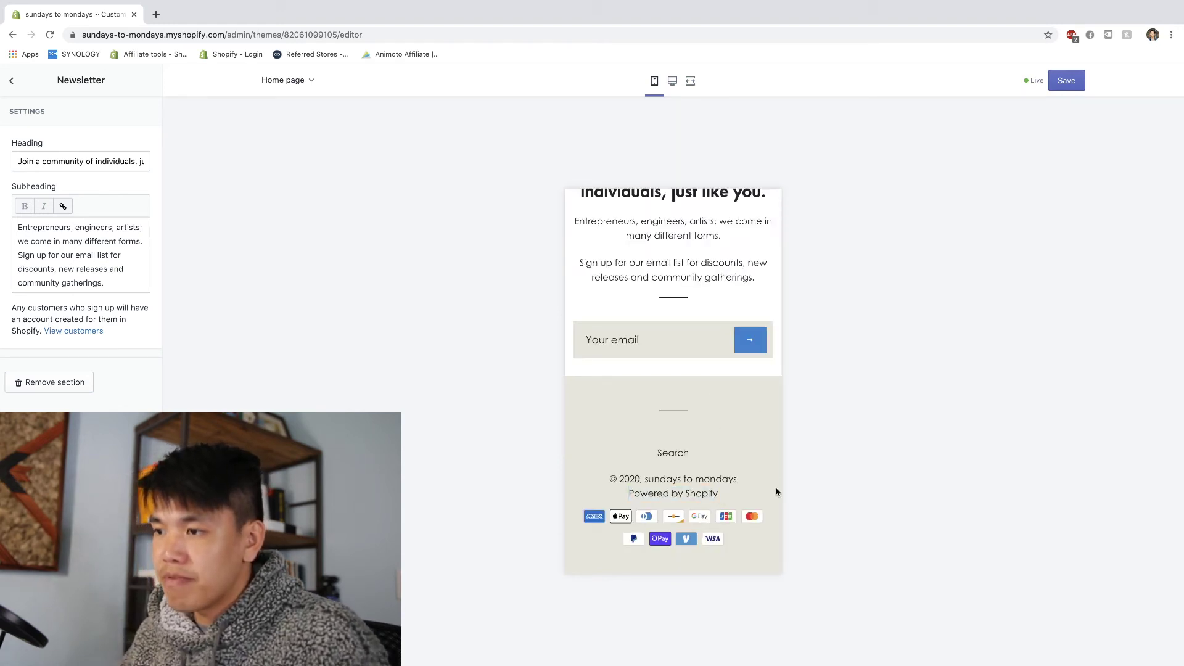
pyautogui.scroll(2, 722, 439)
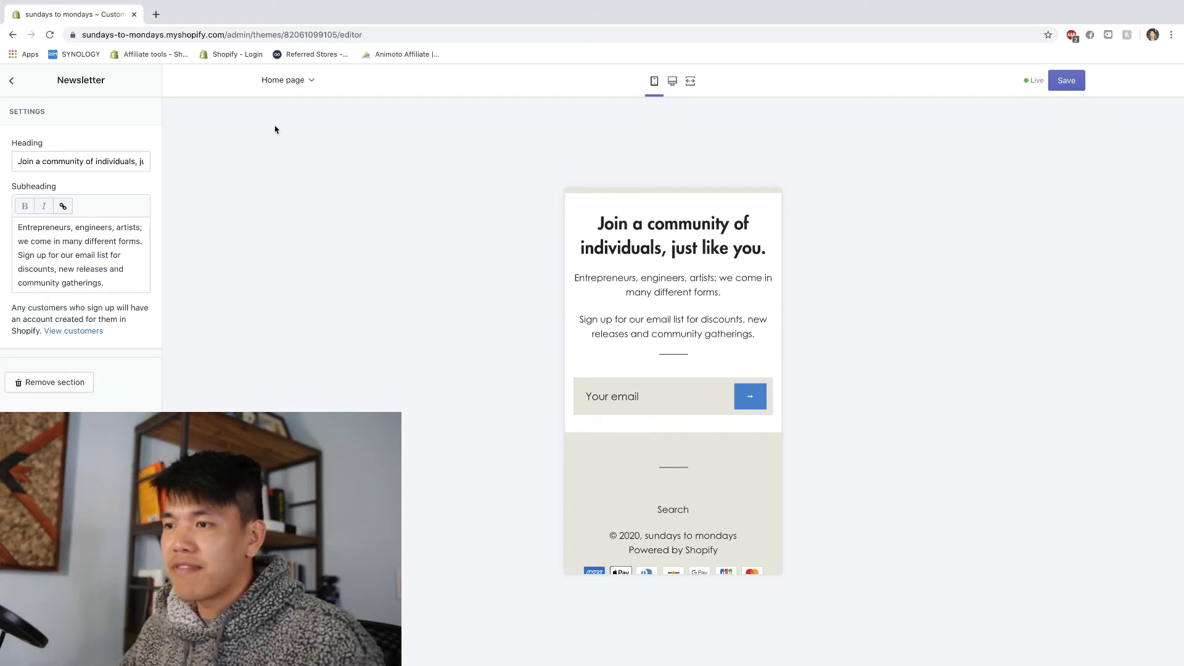
pyautogui.click(13, 83)
pyautogui.scroll(5, 763, 370)
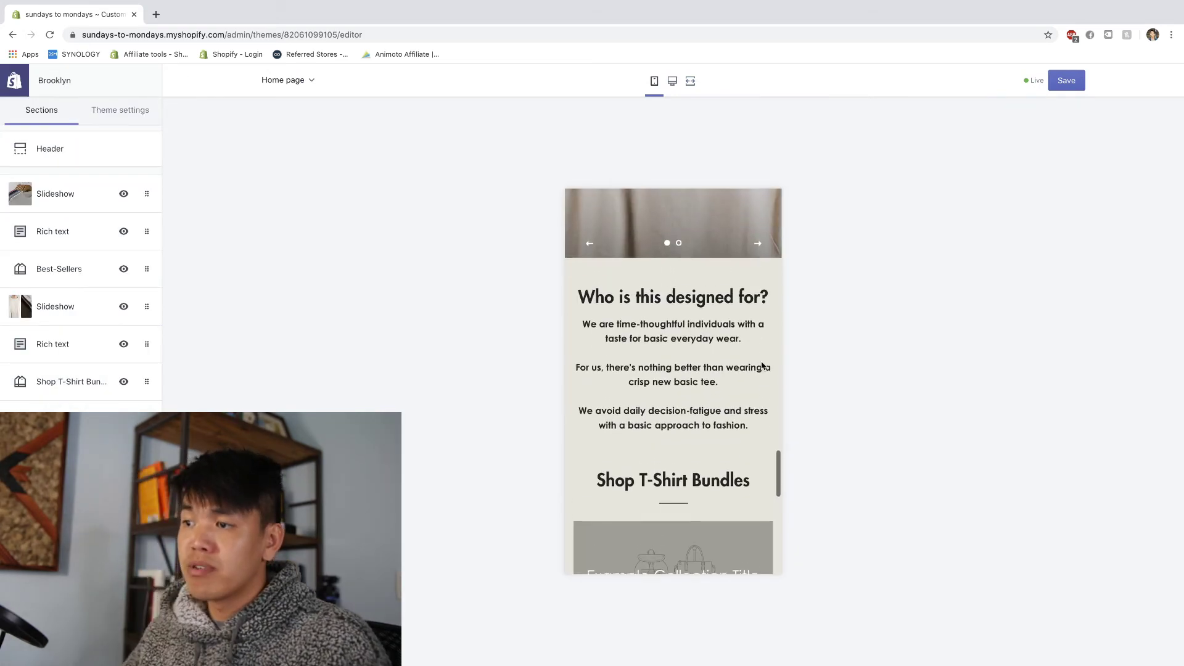
pyautogui.scroll(3, 763, 366)
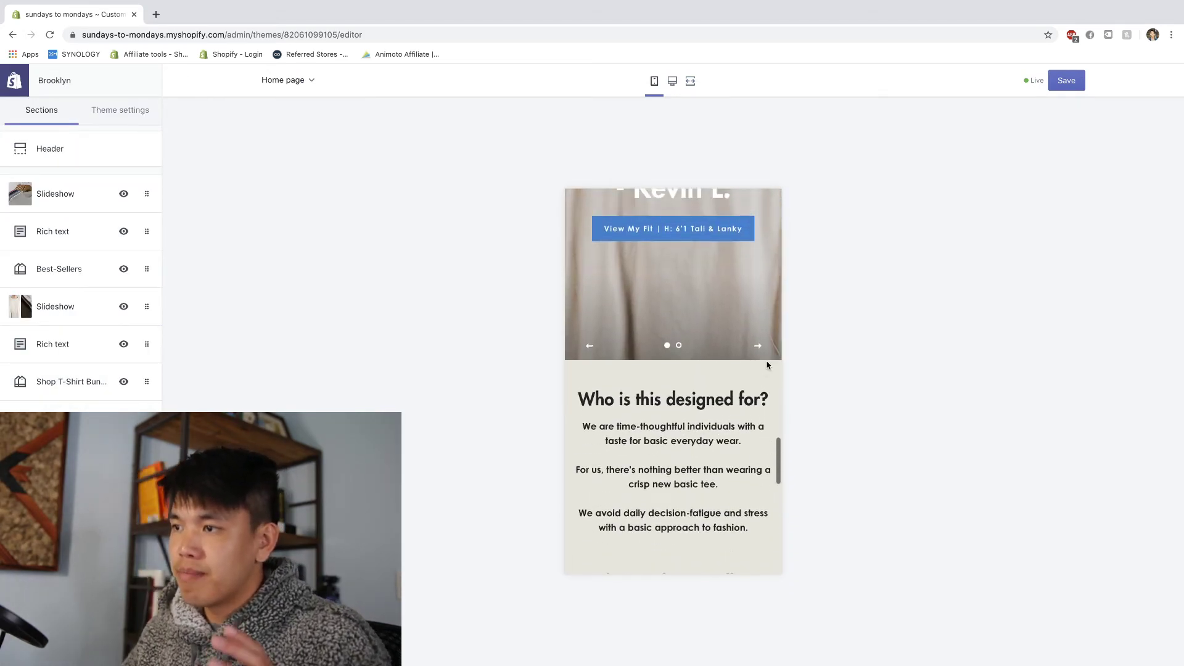
pyautogui.scroll(4, 768, 367)
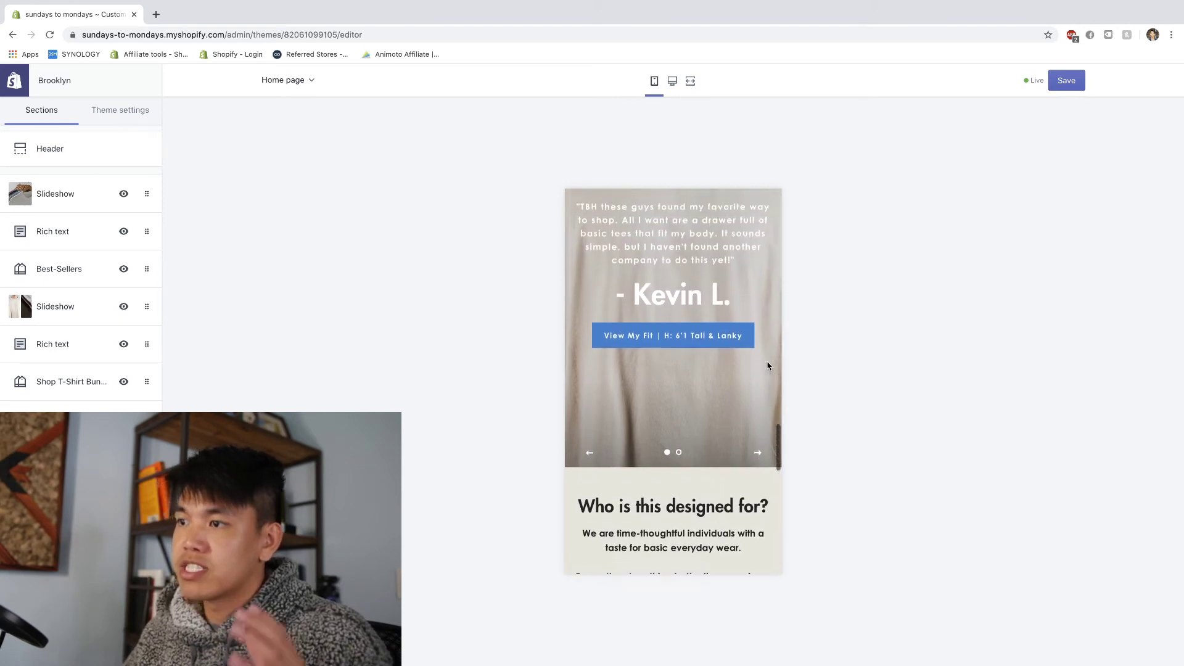
pyautogui.scroll(8, 746, 321)
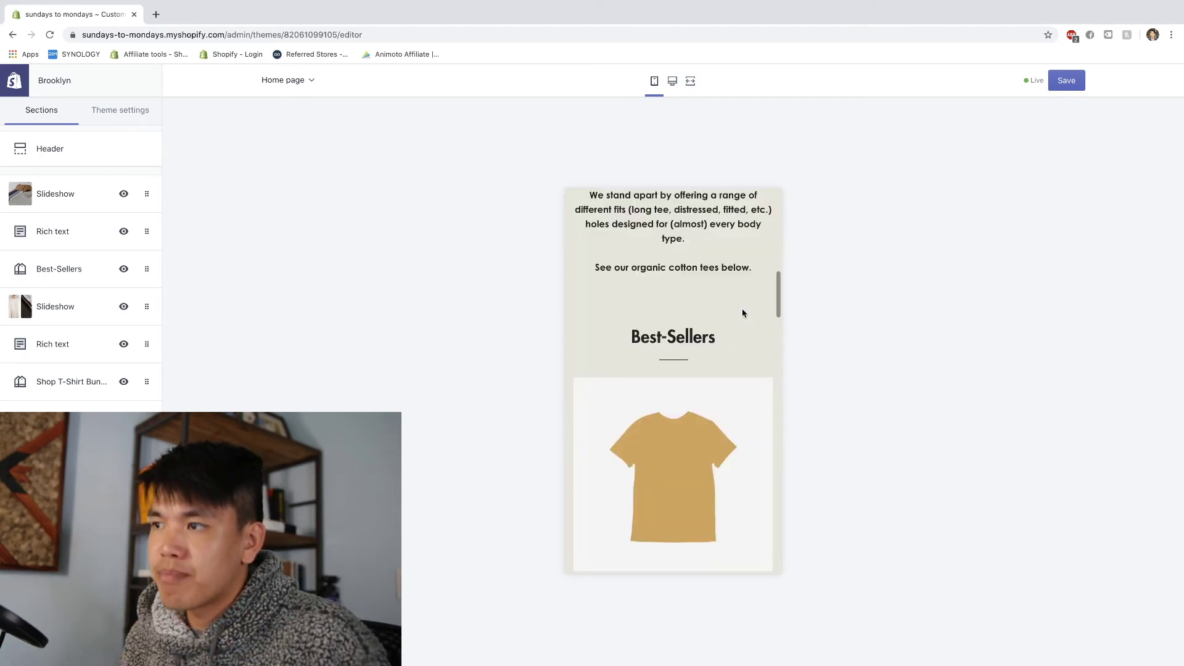
pyautogui.scroll(2, 743, 312)
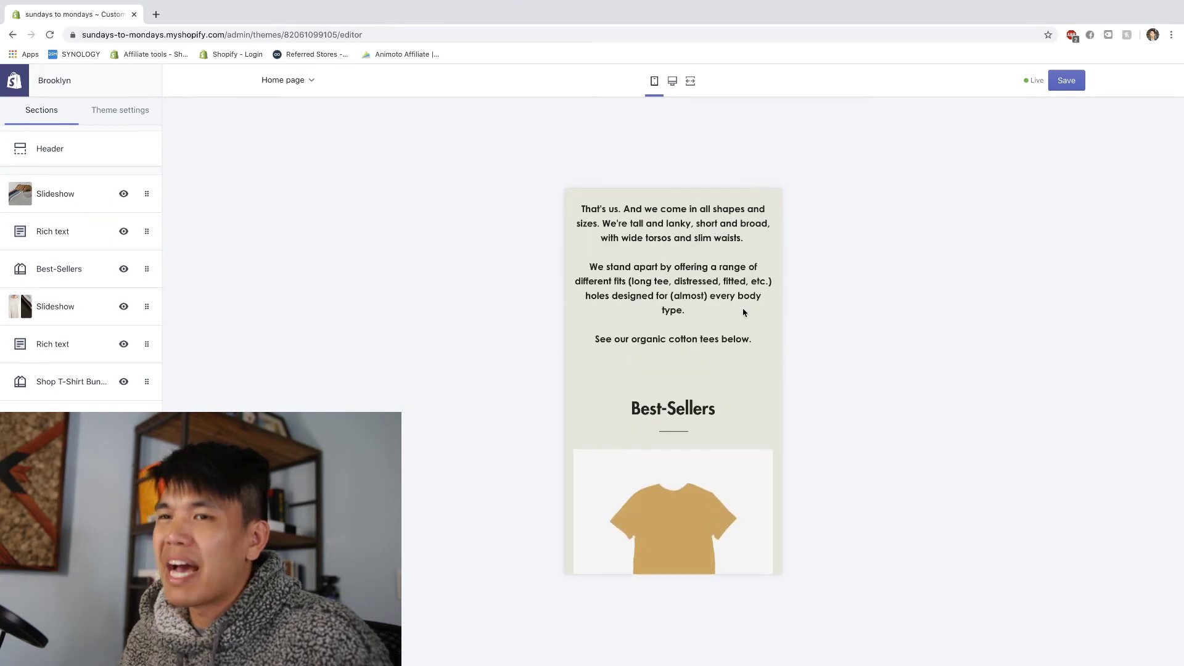
pyautogui.scroll(2, 743, 309)
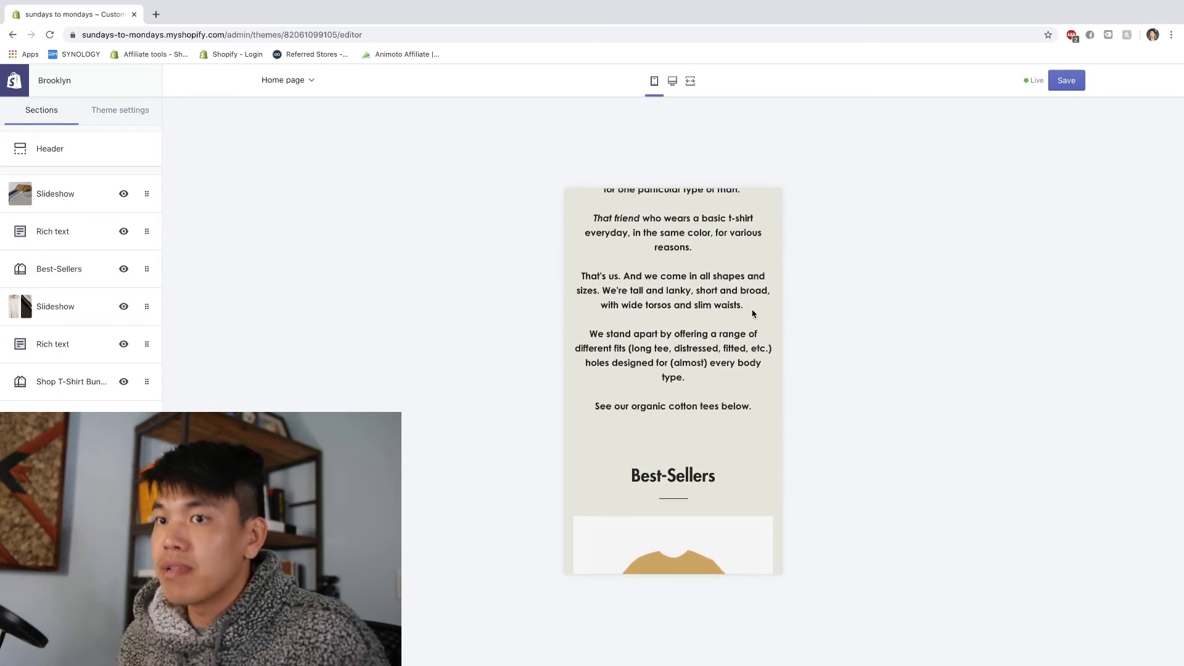
pyautogui.scroll(3, 752, 314)
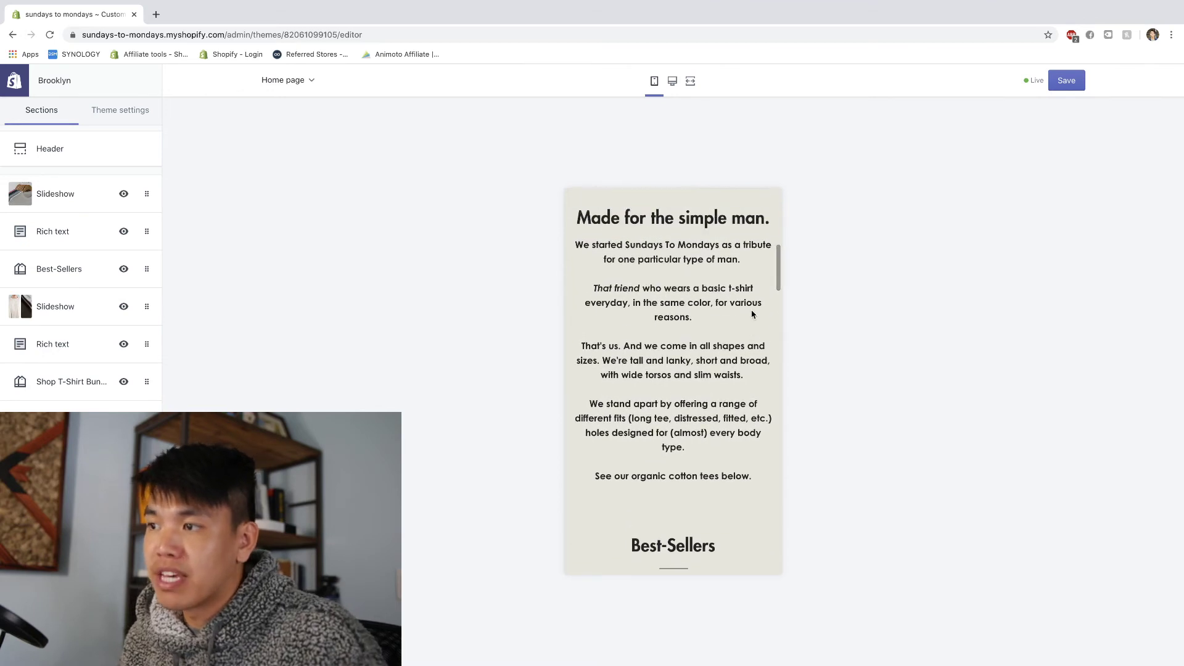
pyautogui.scroll(2, 751, 315)
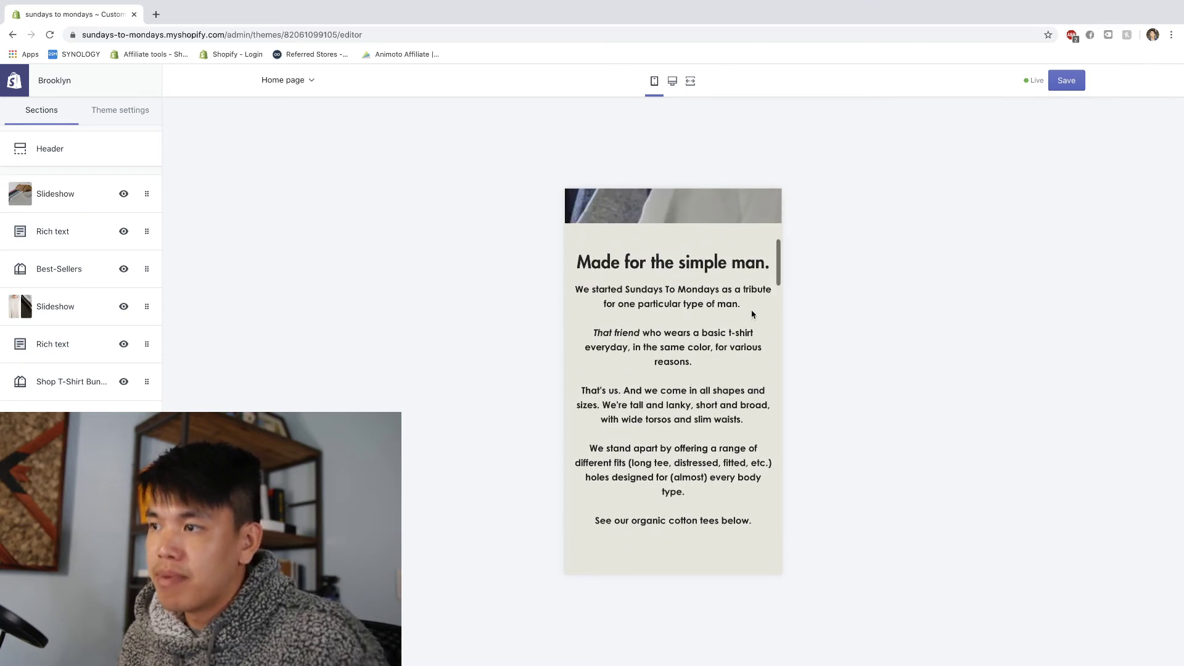
pyautogui.scroll(5, 752, 310)
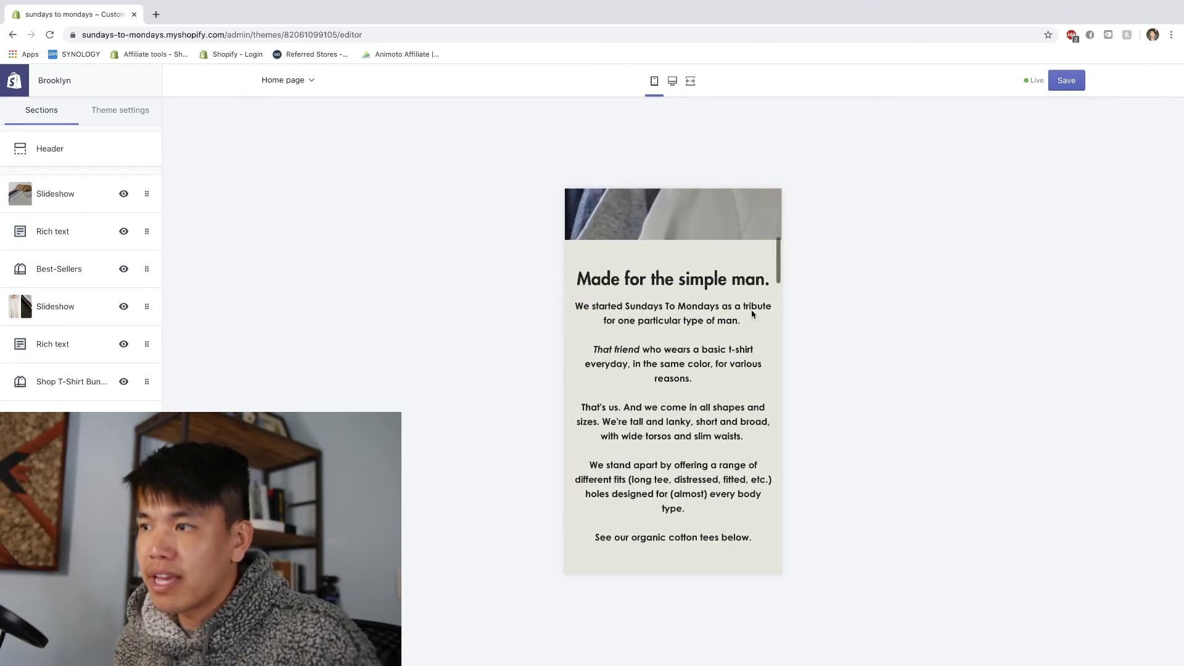
pyautogui.click(93, 116)
pyautogui.click(84, 151)
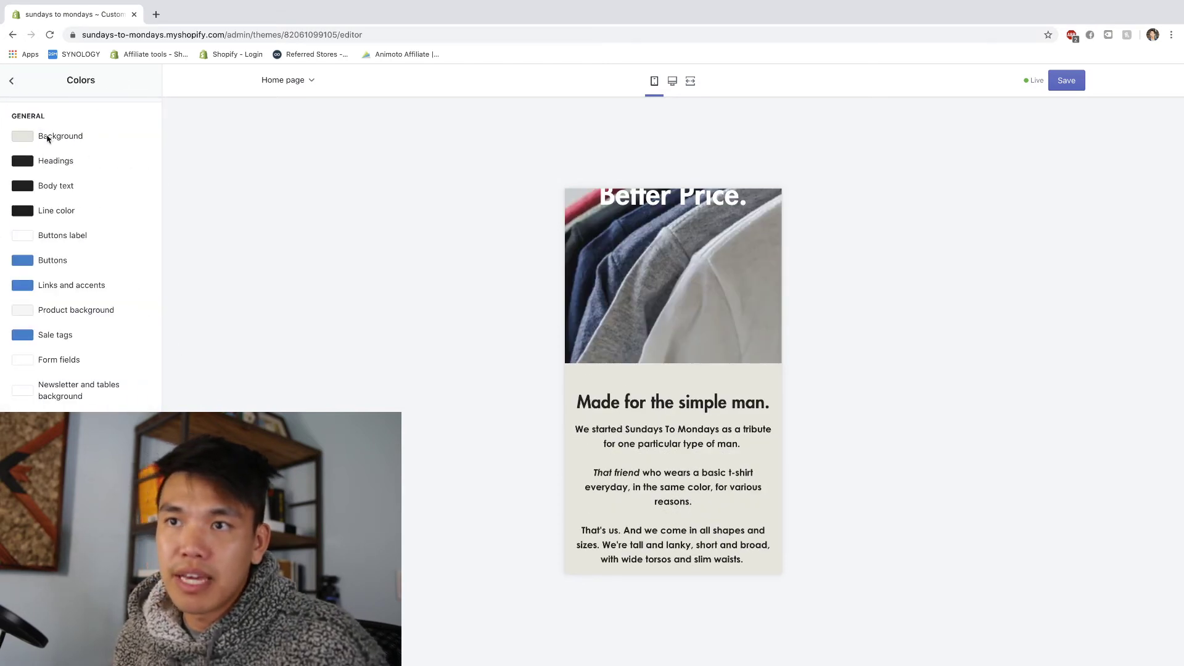
pyautogui.click(18, 143)
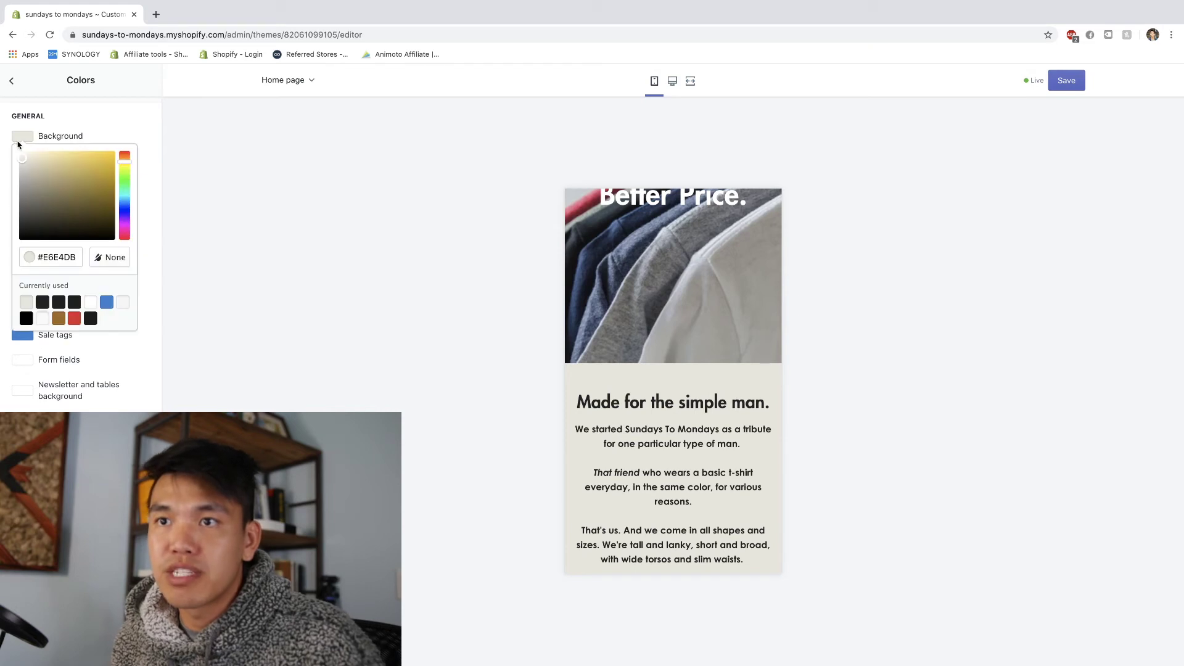
pyautogui.moveTo(36, 257); pyautogui.dragTo(75, 258)
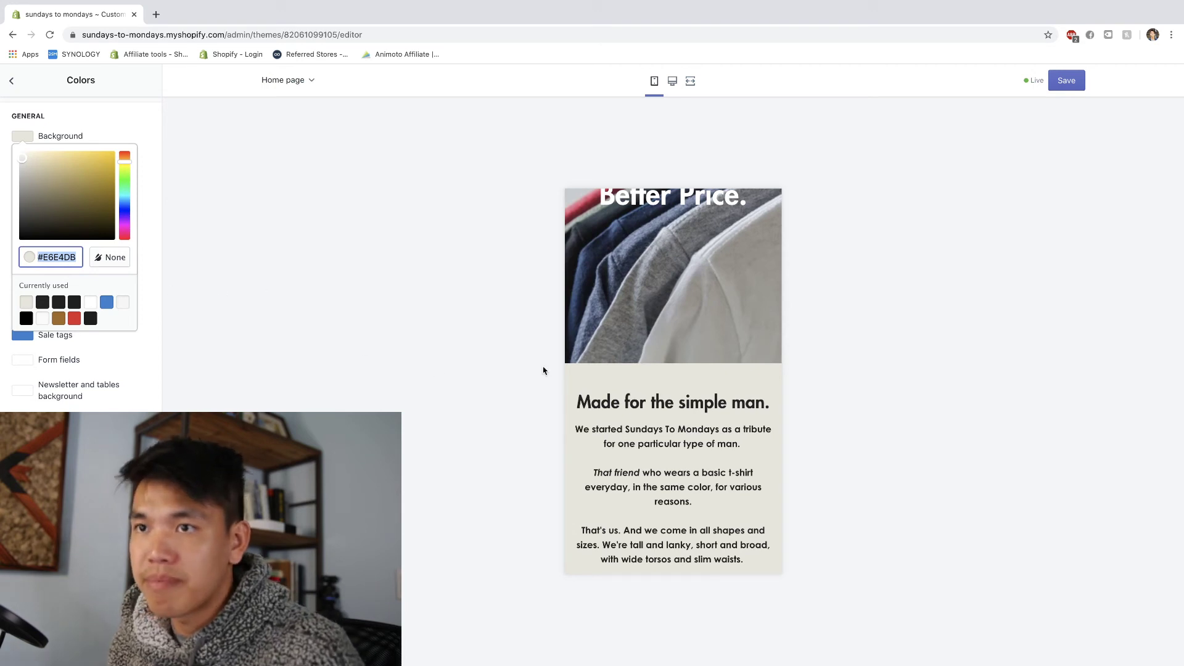
pyautogui.scroll(1, 611, 395)
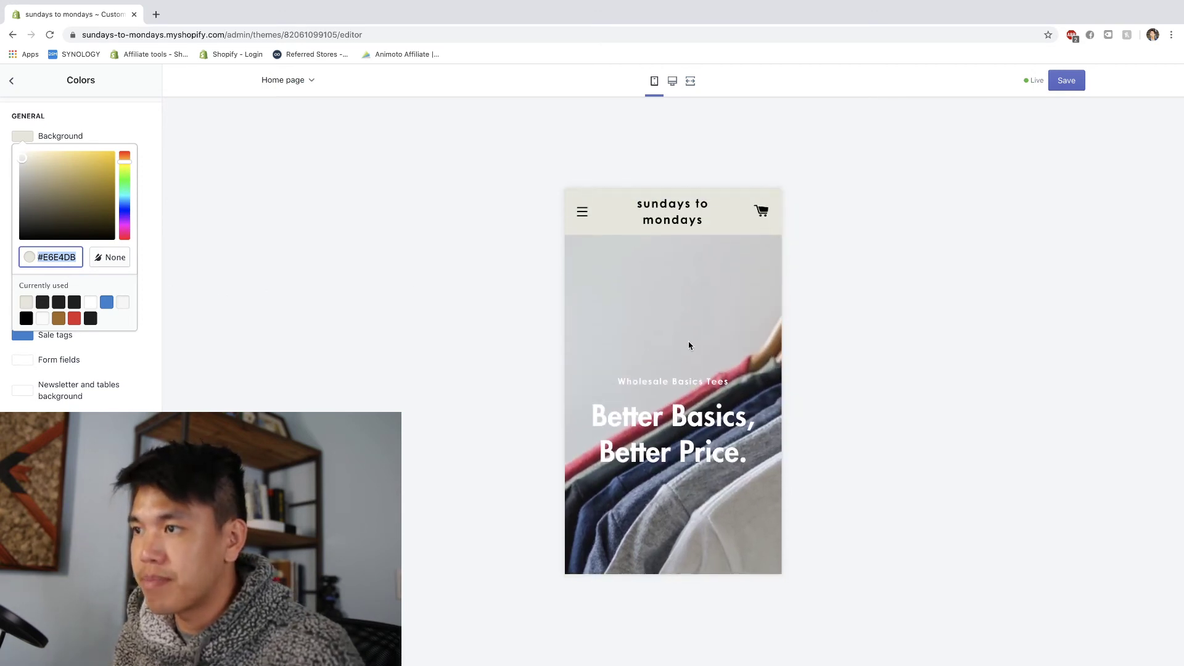
pyautogui.scroll(-5, 690, 343)
pyautogui.click(690, 344)
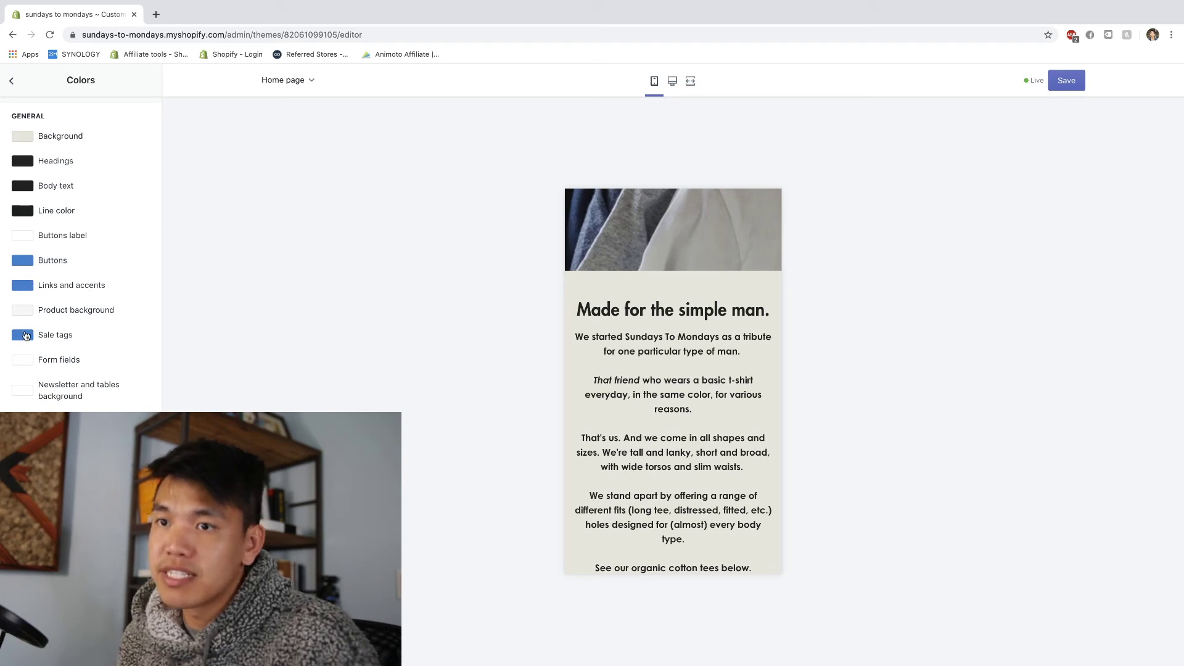
pyautogui.click(26, 336)
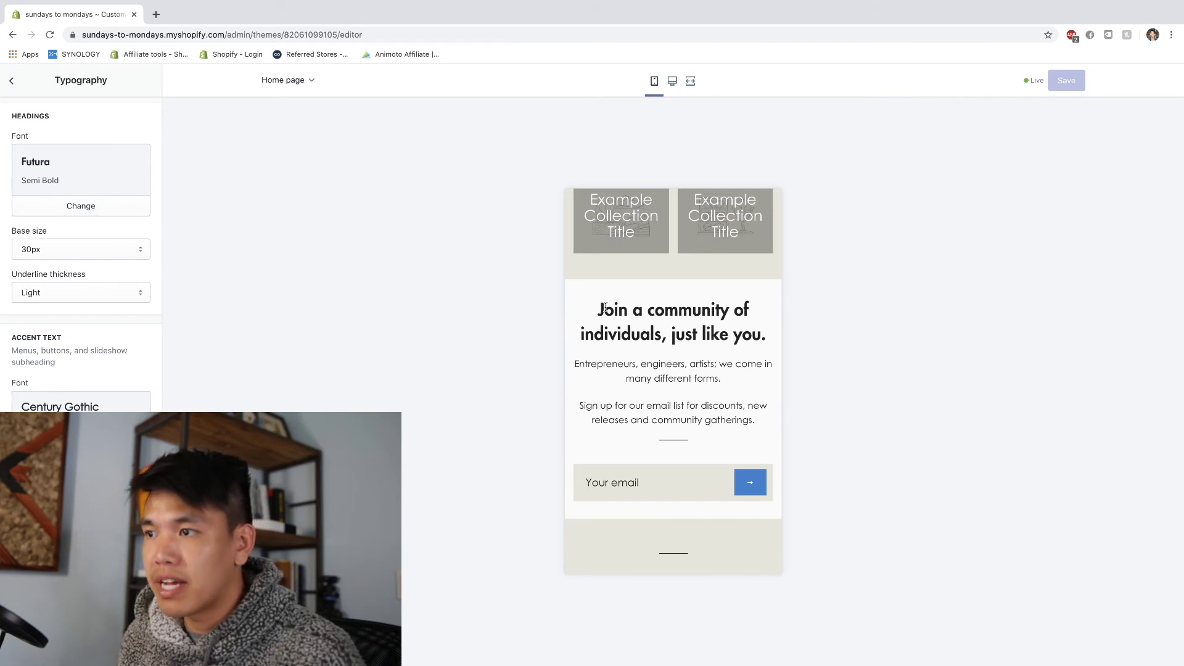
pyautogui.moveTo(600, 308); pyautogui.dragTo(654, 334)
pyautogui.scroll(-1, 74, 356)
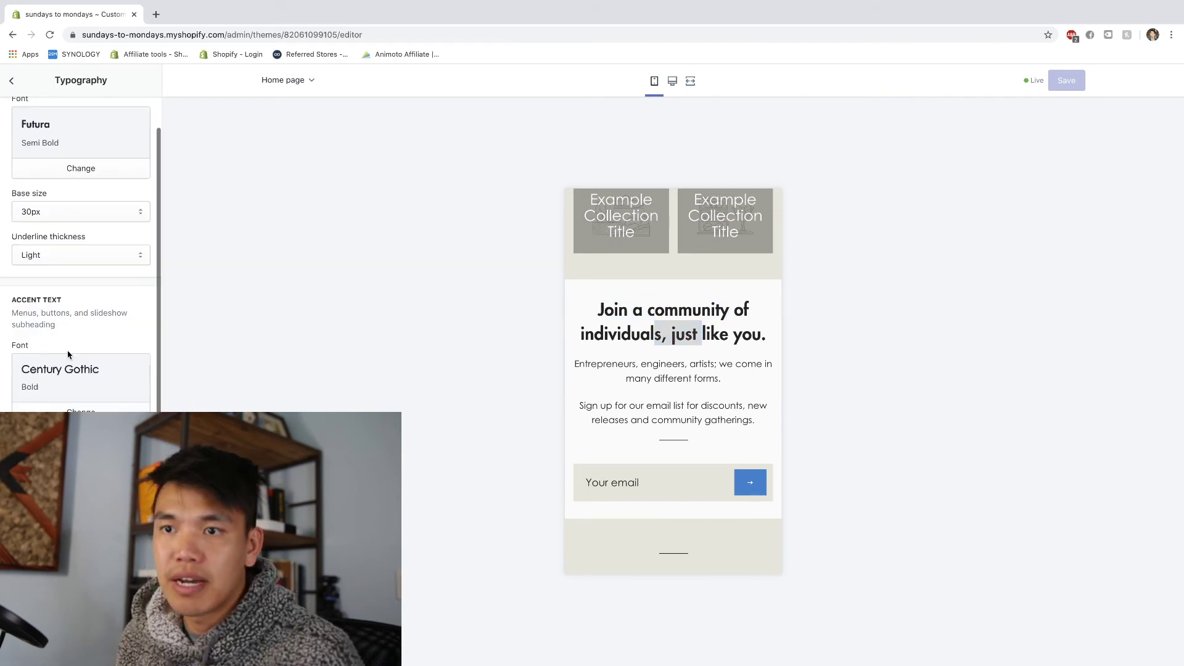
pyautogui.scroll(-3, 95, 362)
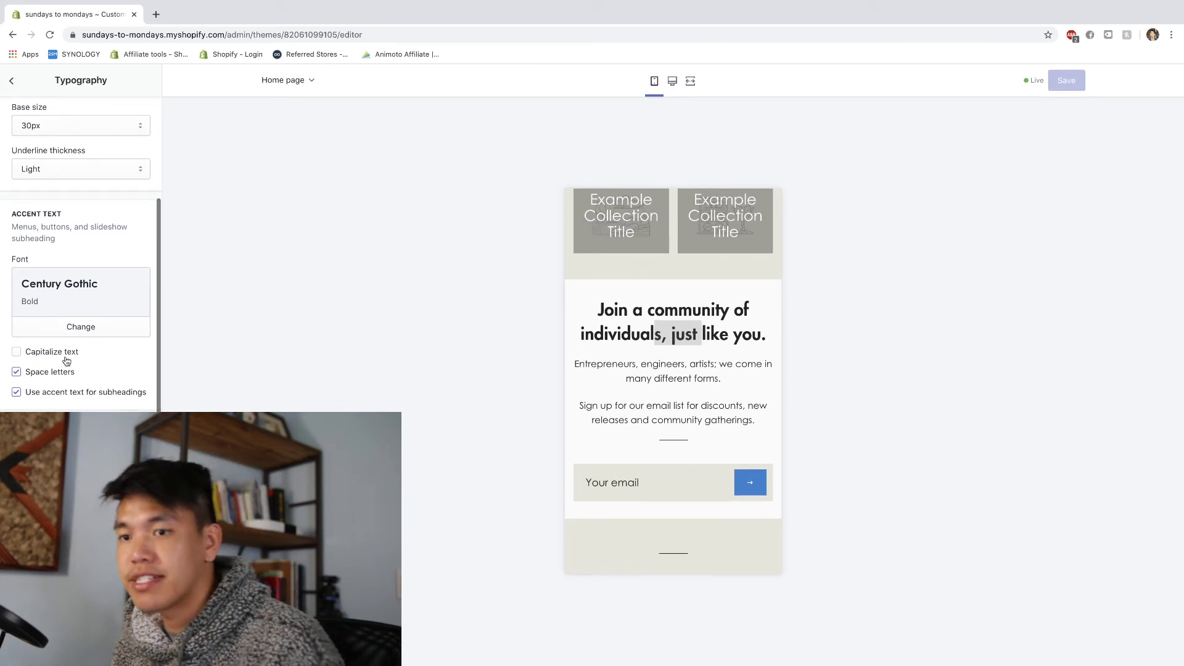
pyautogui.moveTo(580, 405); pyautogui.dragTo(719, 406)
pyautogui.click(644, 364)
pyautogui.scroll(-1, 643, 363)
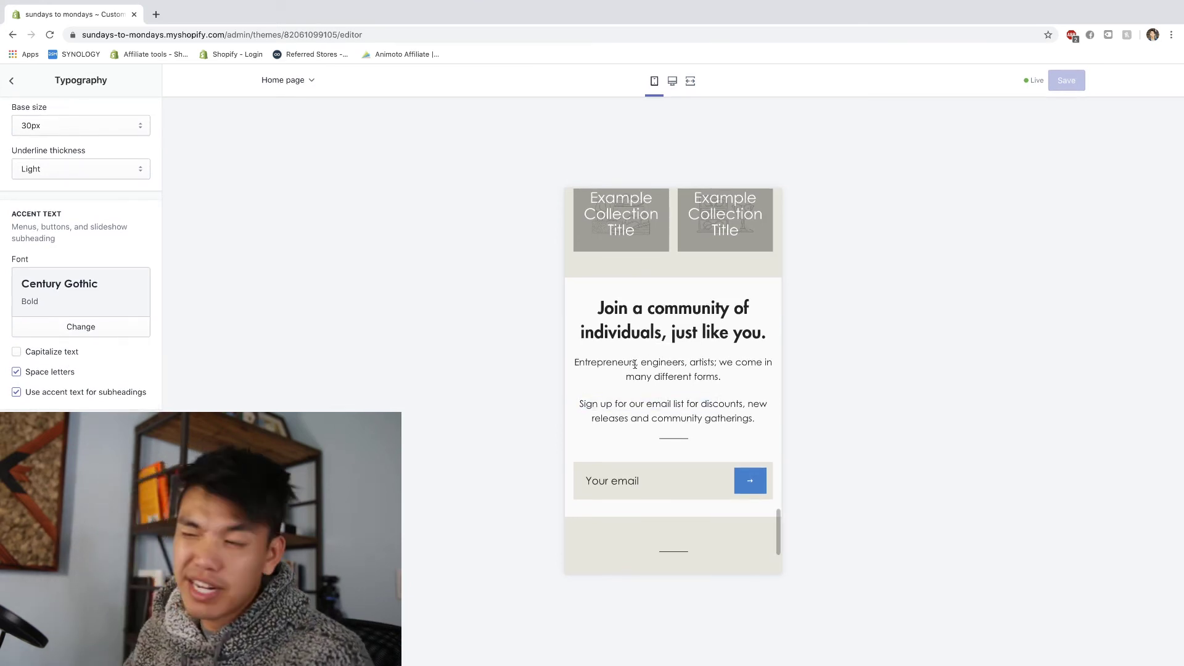
pyautogui.scroll(10, 643, 362)
# Return the sidebar to the homepage sections and scroll up to the 'Better Basics, Better Price.' slideshow.
pyautogui.click(11, 80)
pyautogui.click(19, 118)
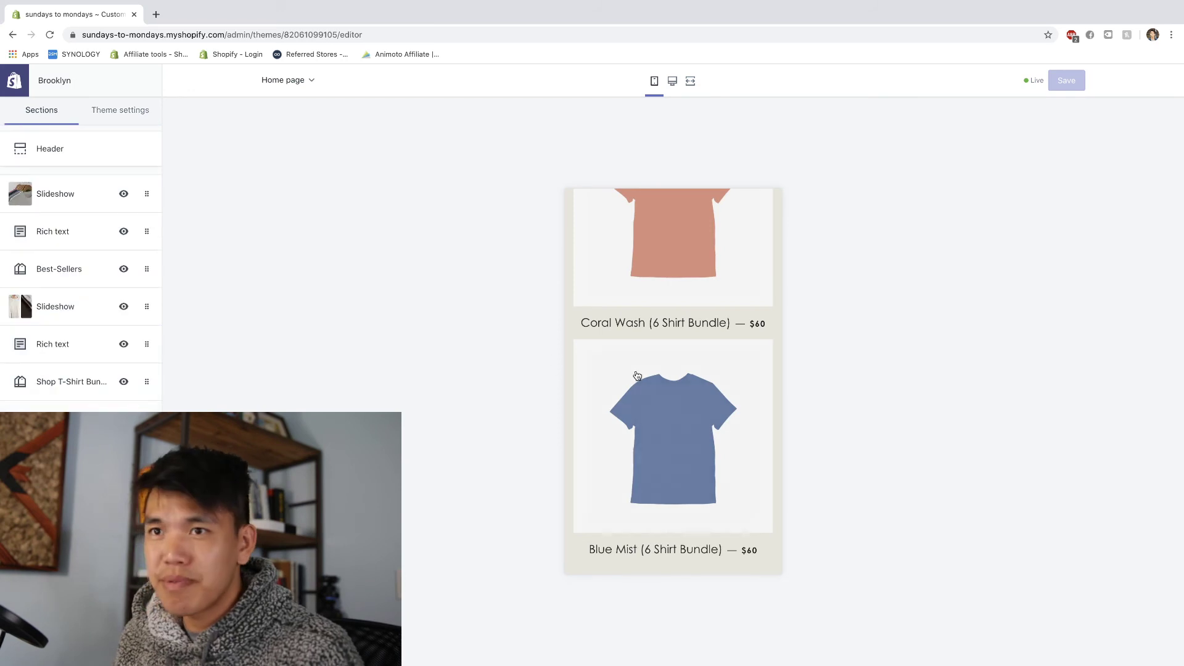
pyautogui.scroll(5, 671, 374)
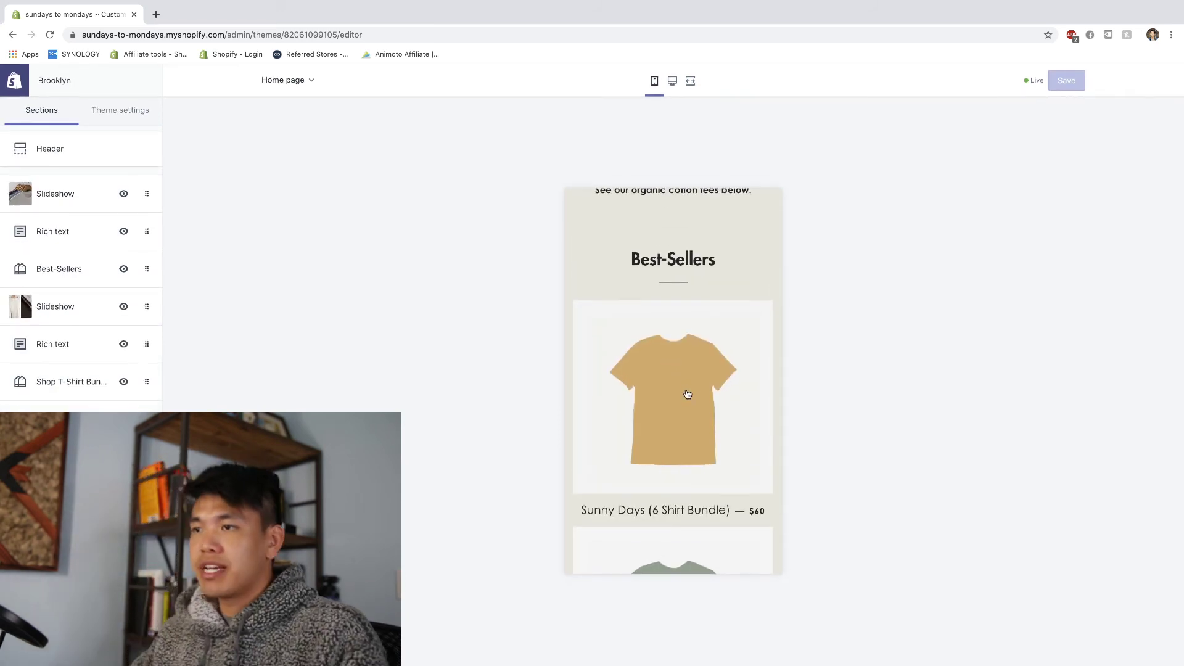
pyautogui.scroll(10, 687, 393)
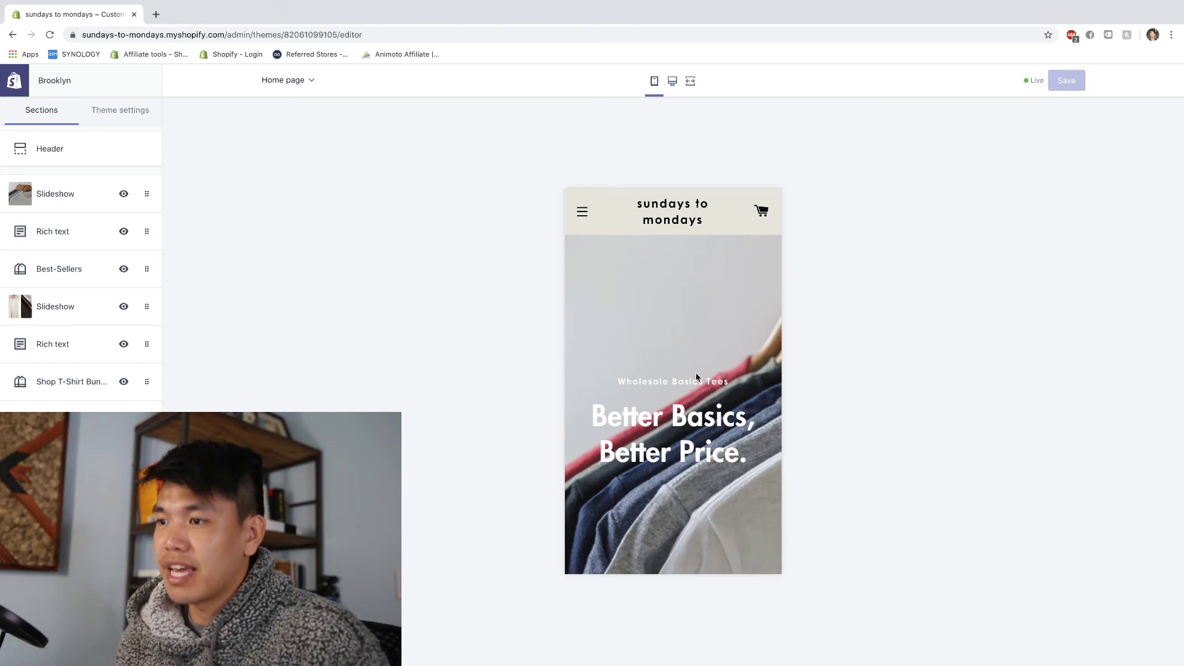
pyautogui.scroll(-5, 696, 373)
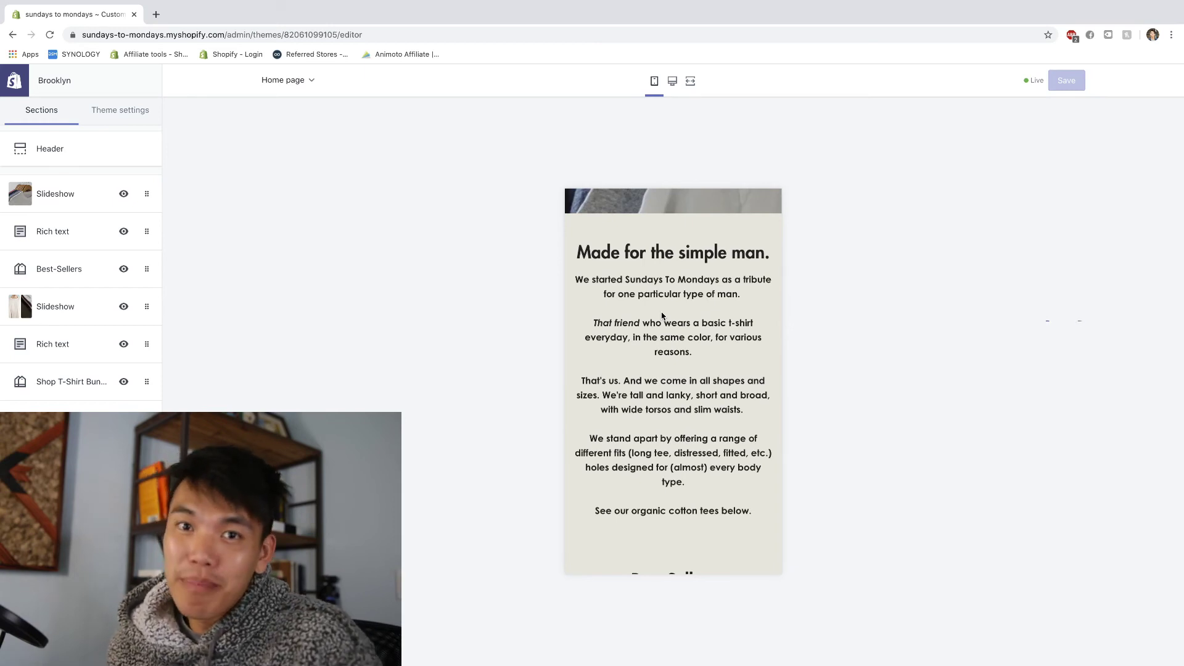
pyautogui.scroll(5, 662, 316)
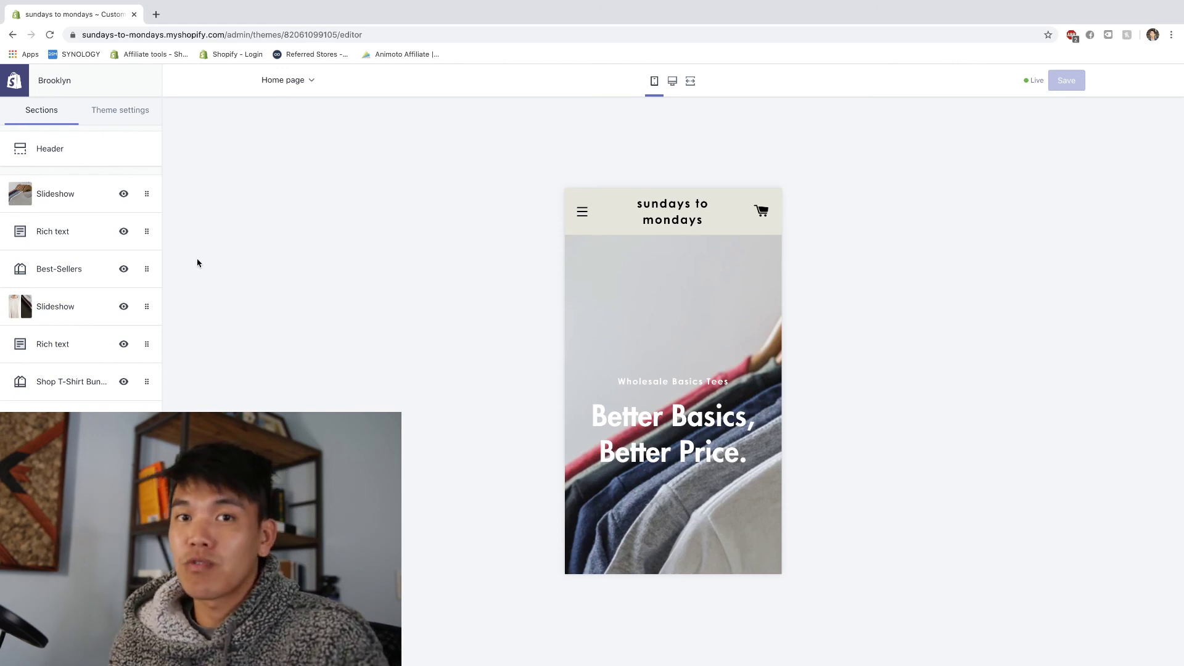
pyautogui.scroll(-10, 718, 353)
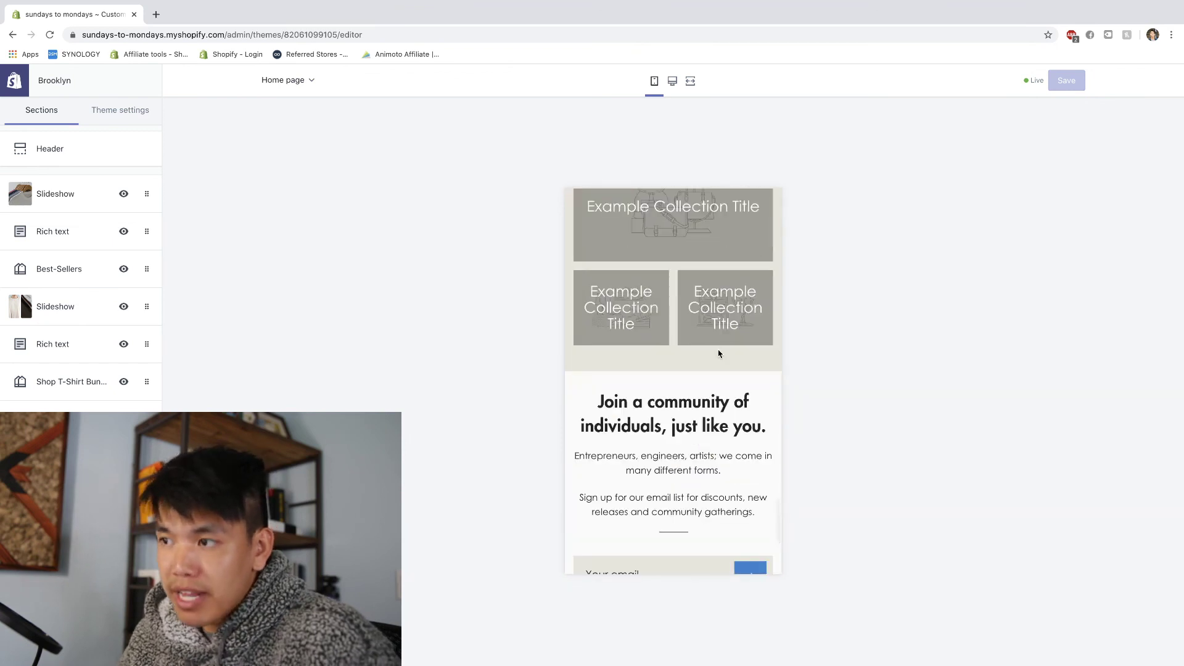
pyautogui.scroll(10, 718, 353)
pyautogui.scroll(-5, 719, 353)
pyautogui.scroll(5, 719, 354)
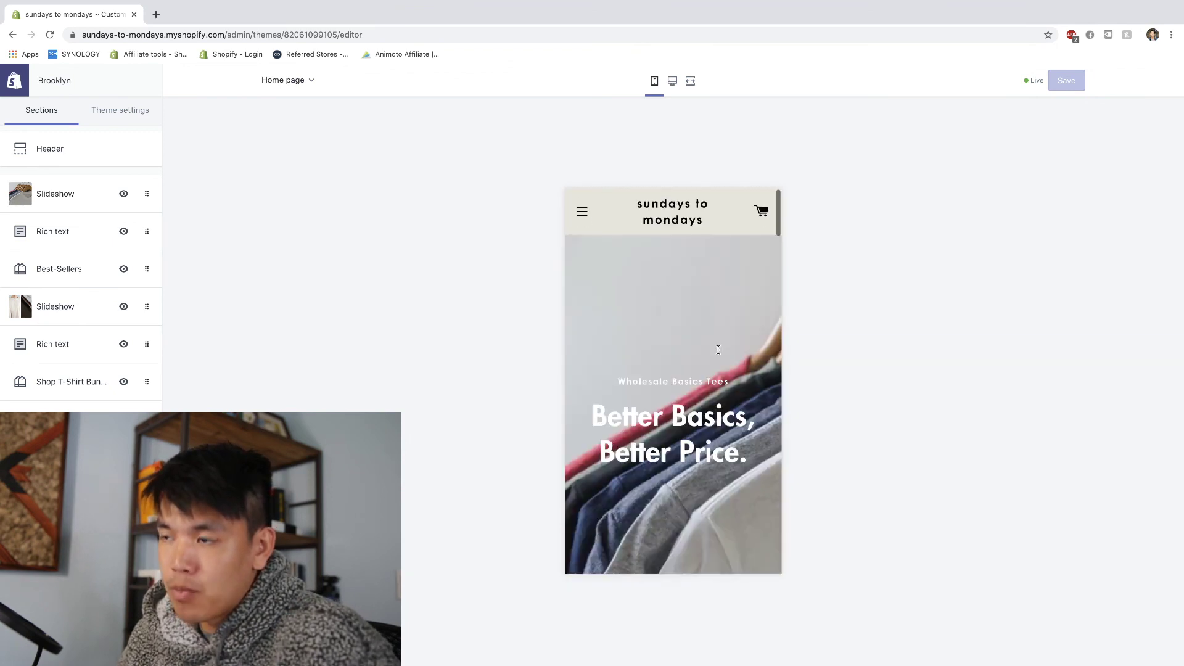